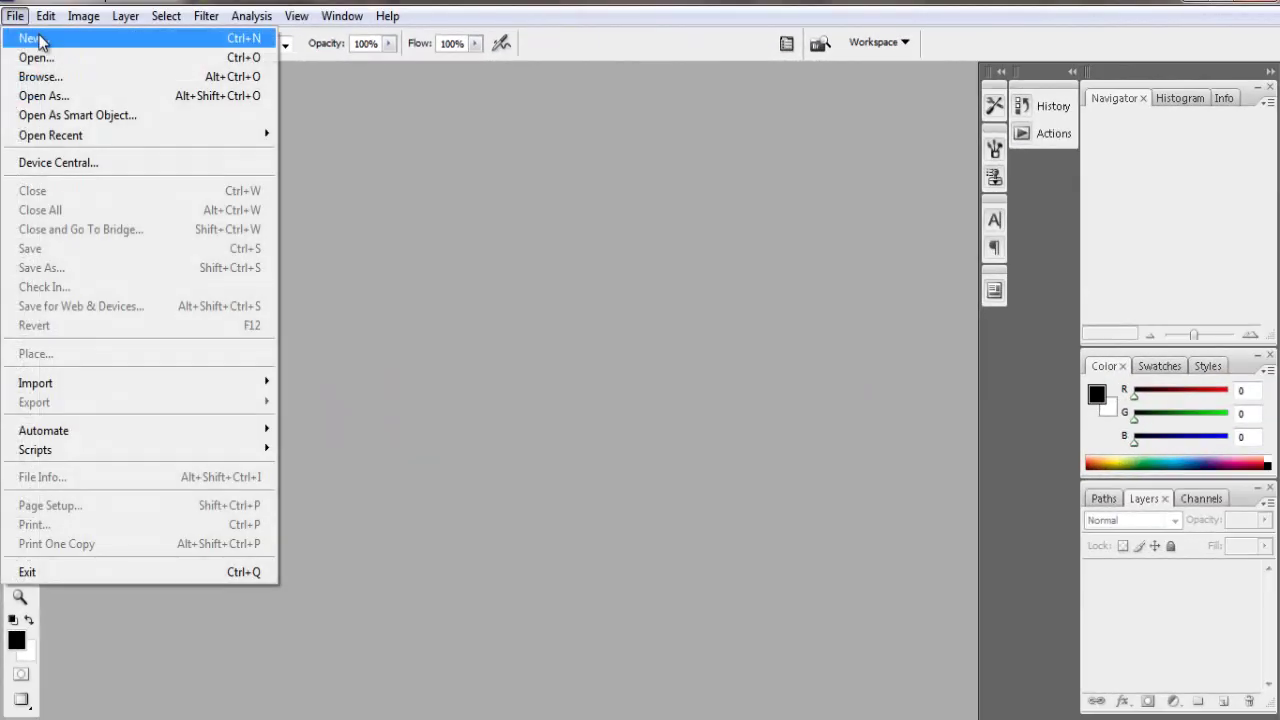
Create a new white 1500 × 1500 pixel document at 300 pixels/inch.
click(30, 38)
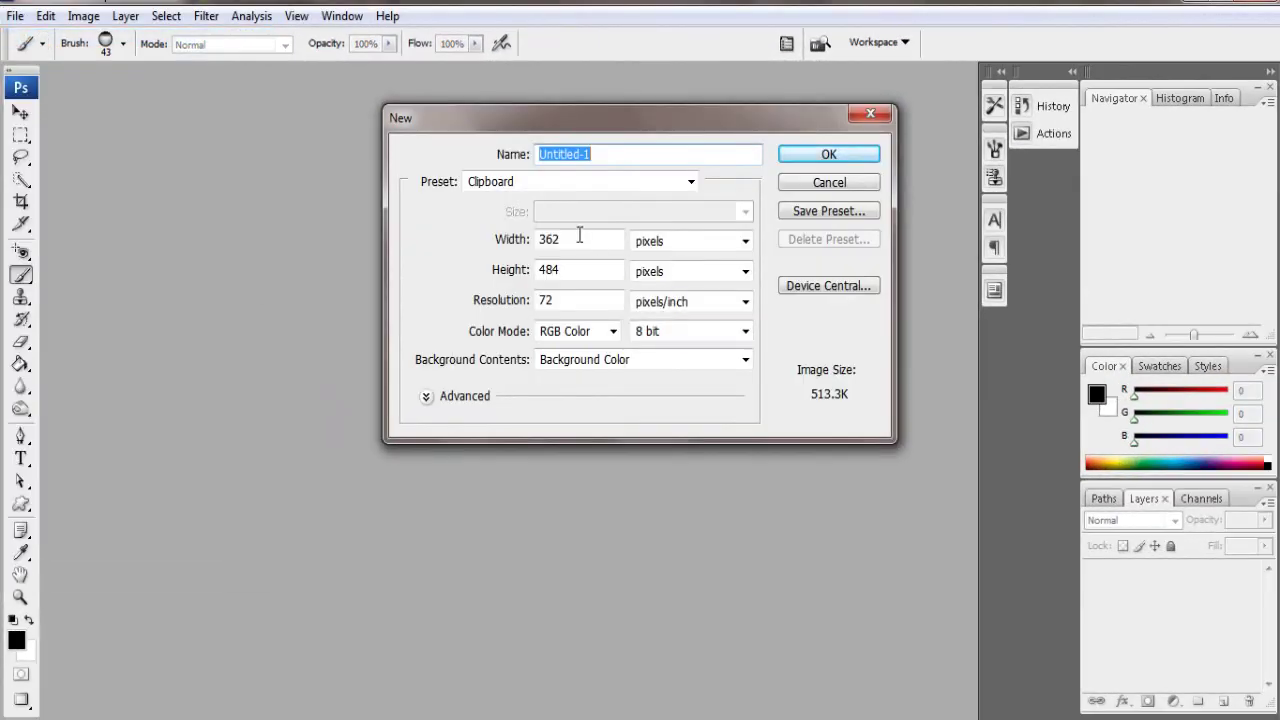
double_click(579, 236)
text(100)
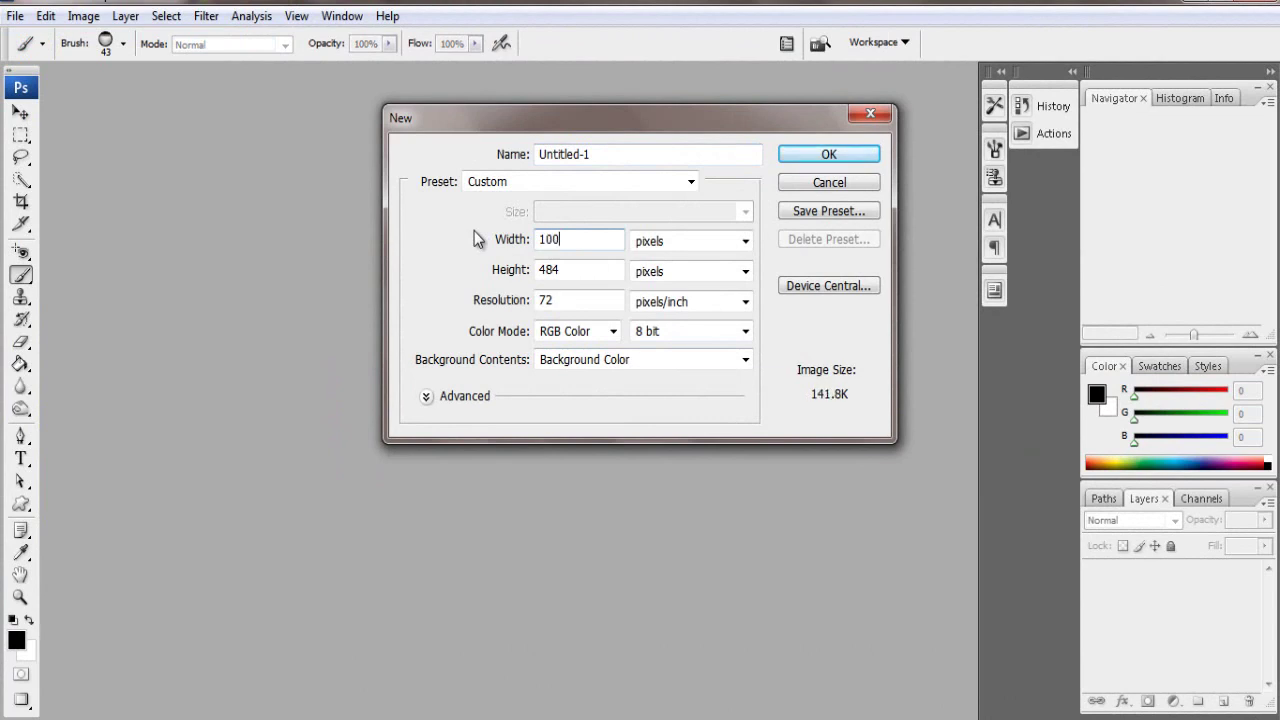
text(50)
text(0)
click(510, 276)
text(15)
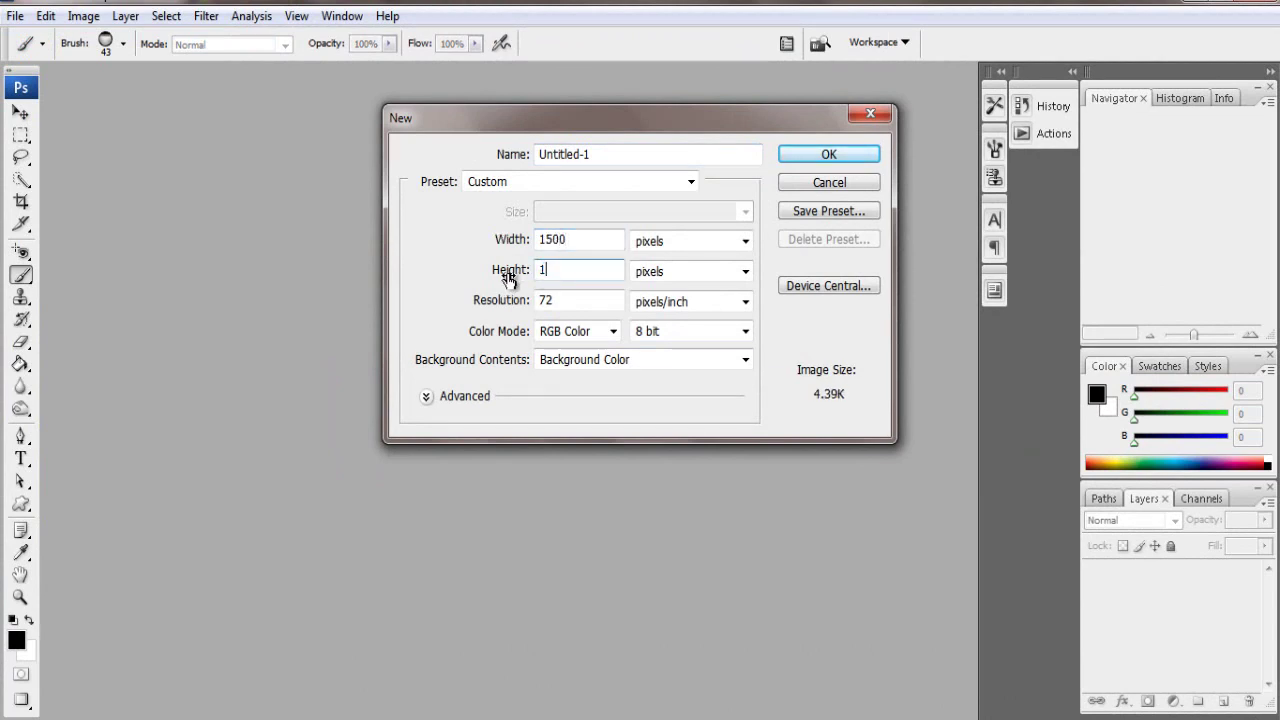
text(00)
click(509, 306)
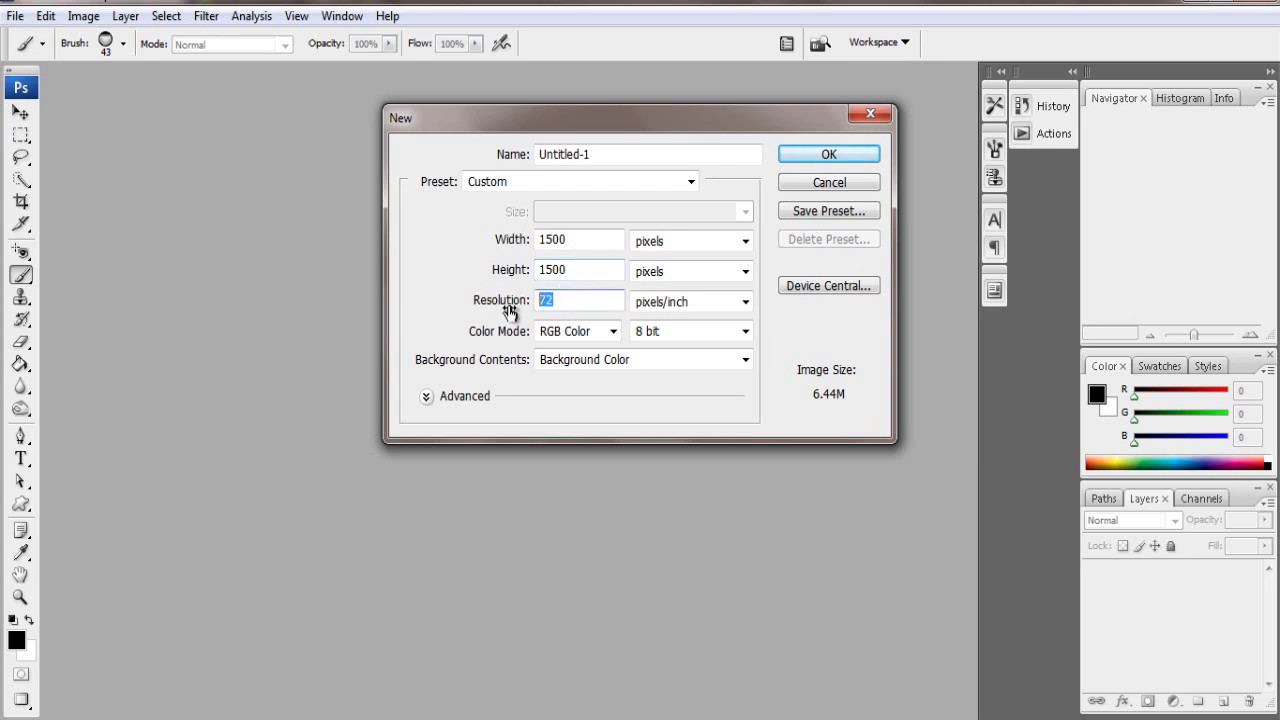
text(300)
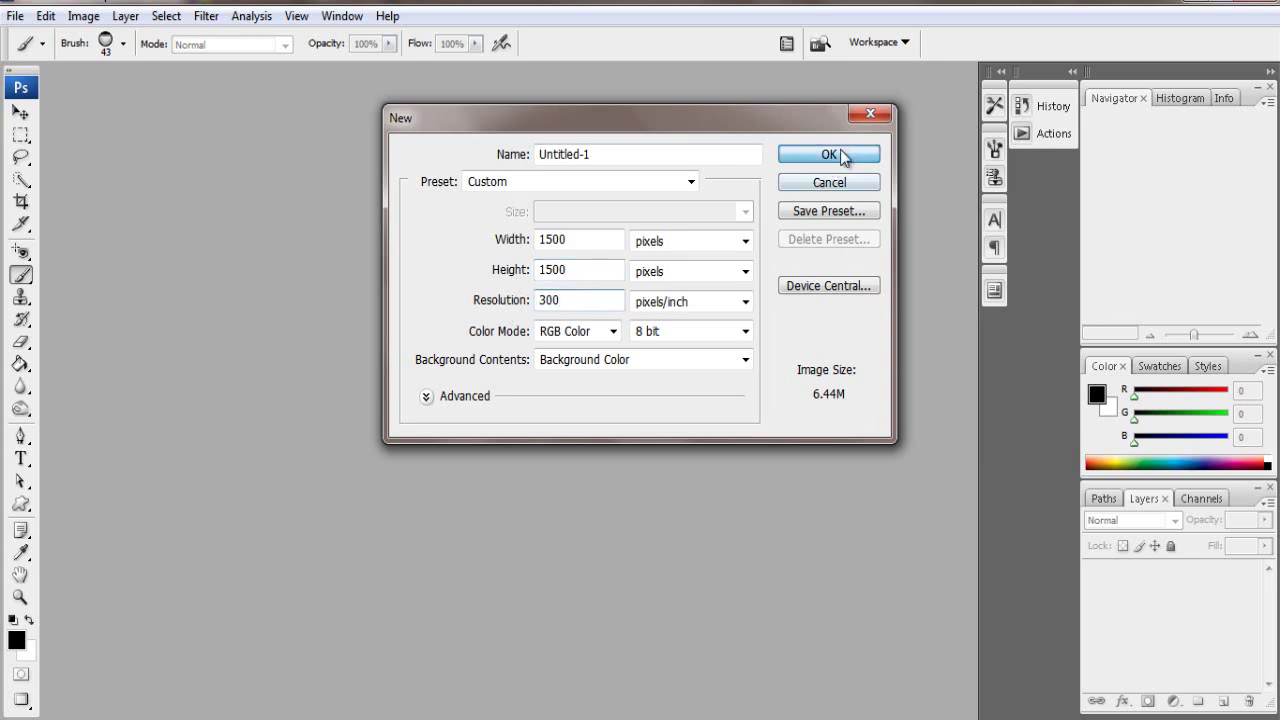
click(848, 156)
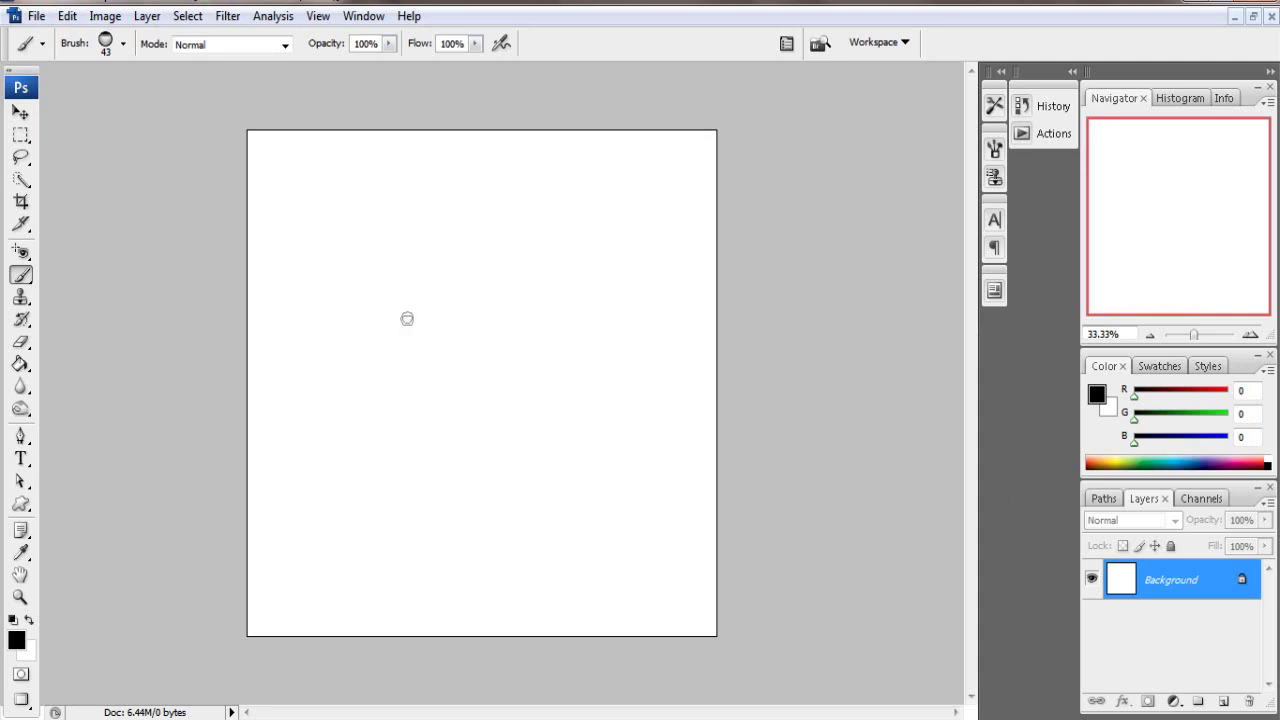
Fill the canvas black with the Paint Bucket and draw a circular selection at its centre.
click(21, 365)
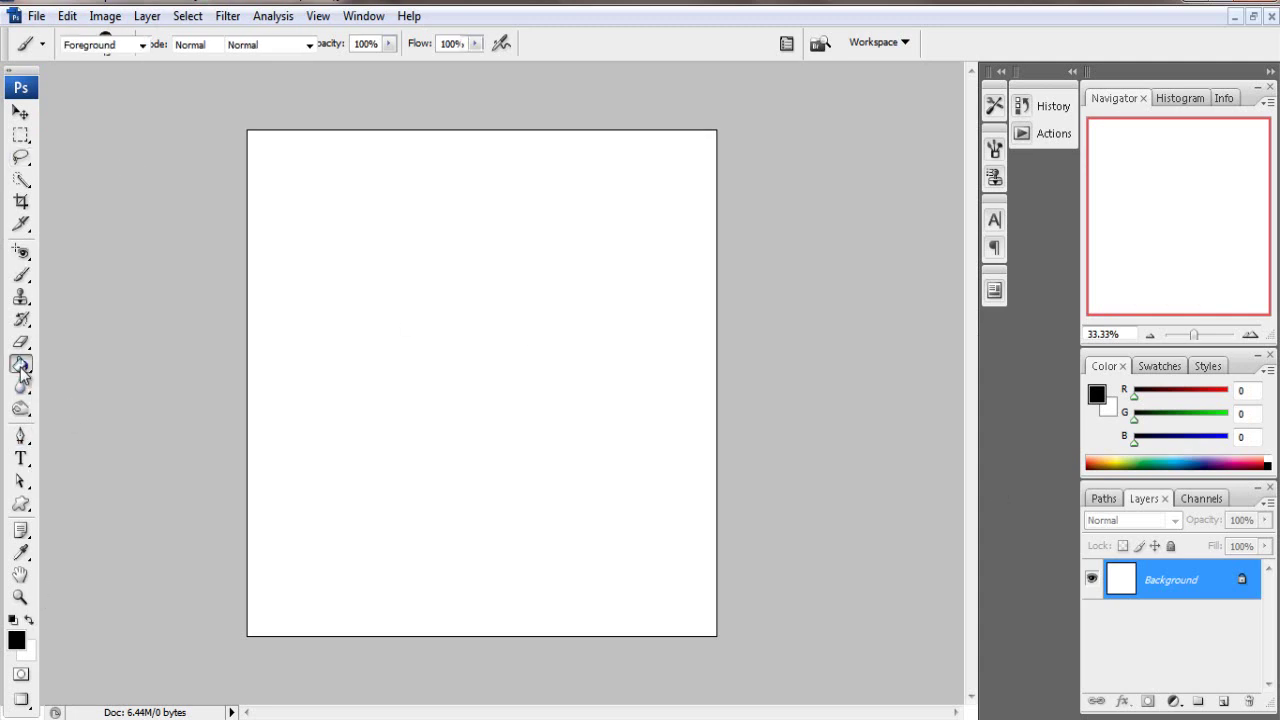
click(311, 407)
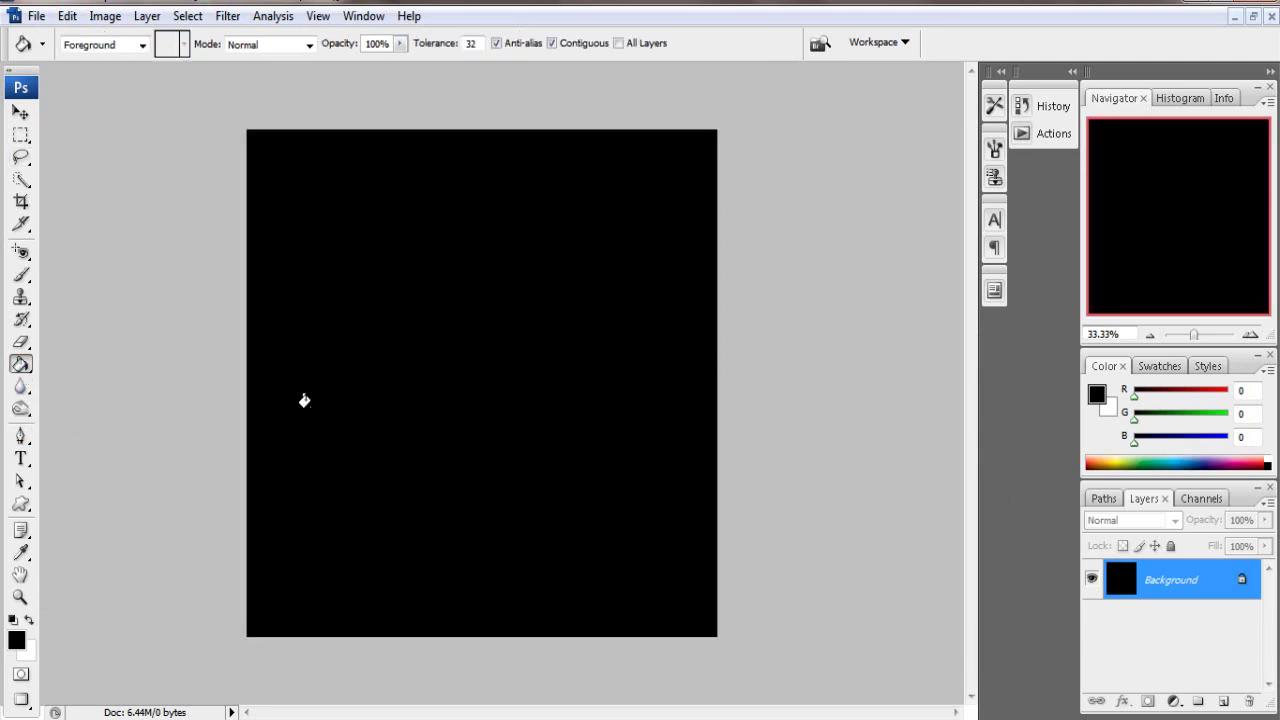
click(21, 135)
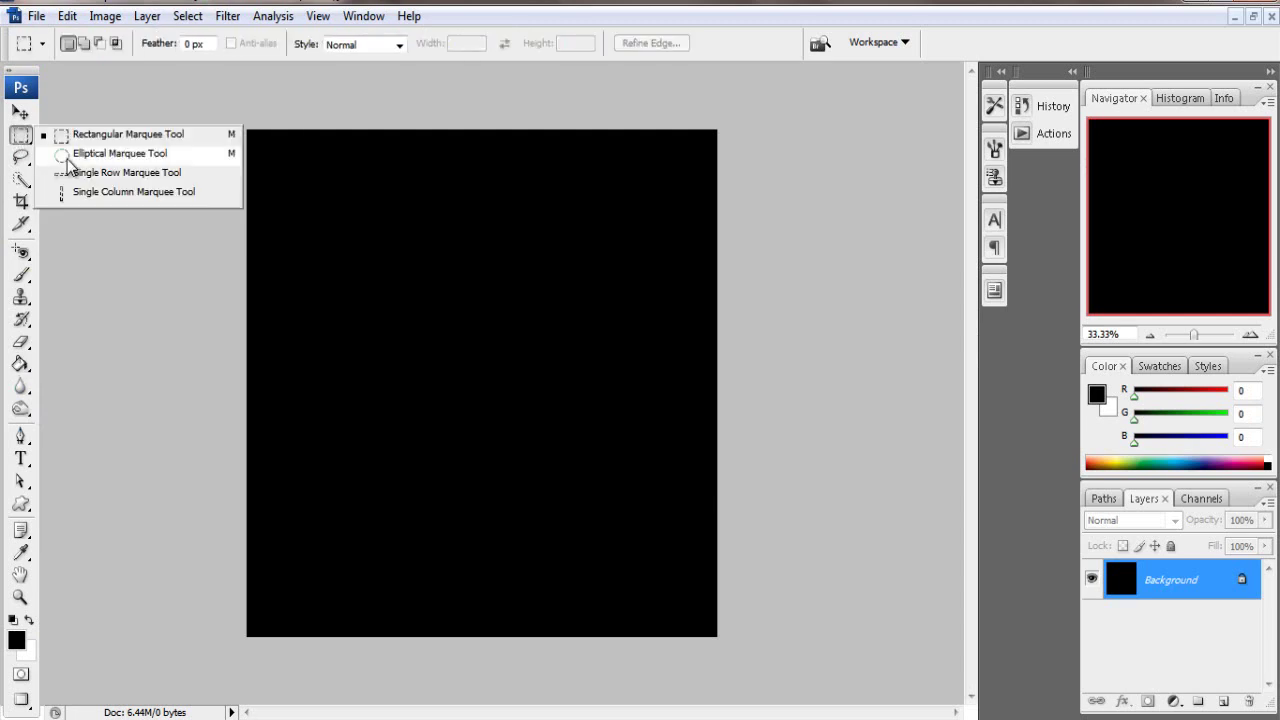
click(69, 158)
key(ctrl+plus)
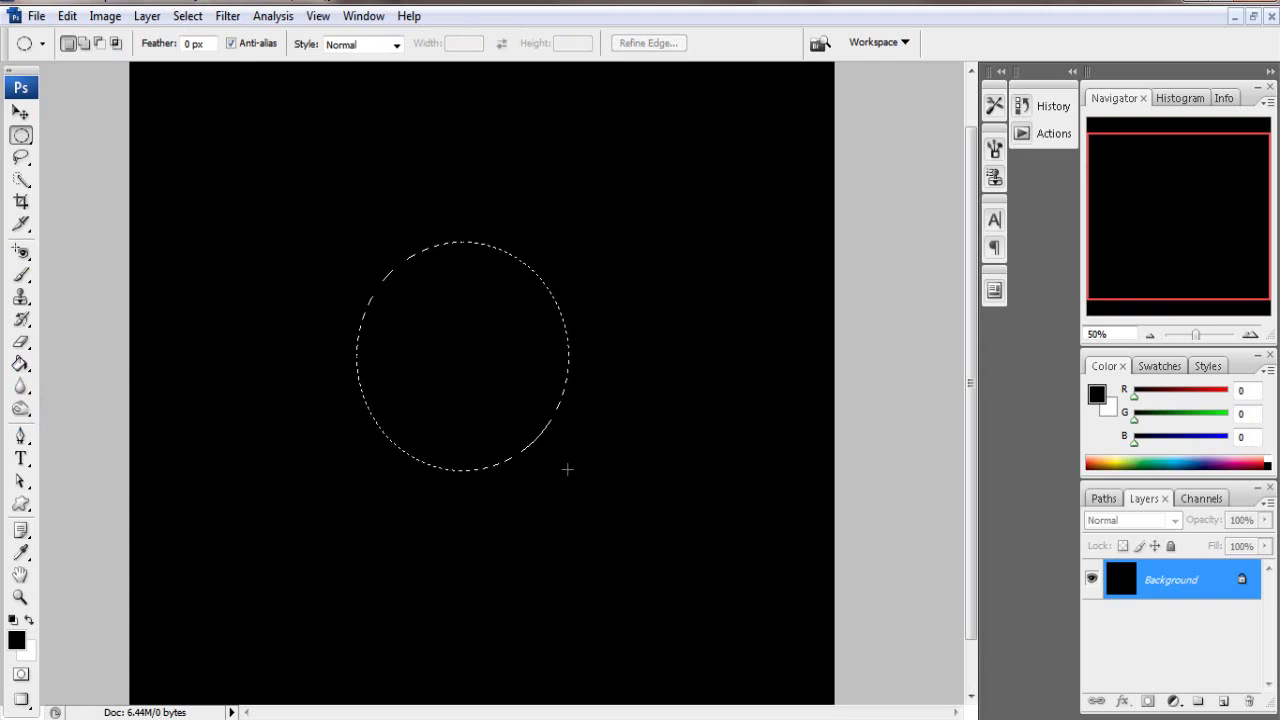
drag(567, 472, 567, 471)
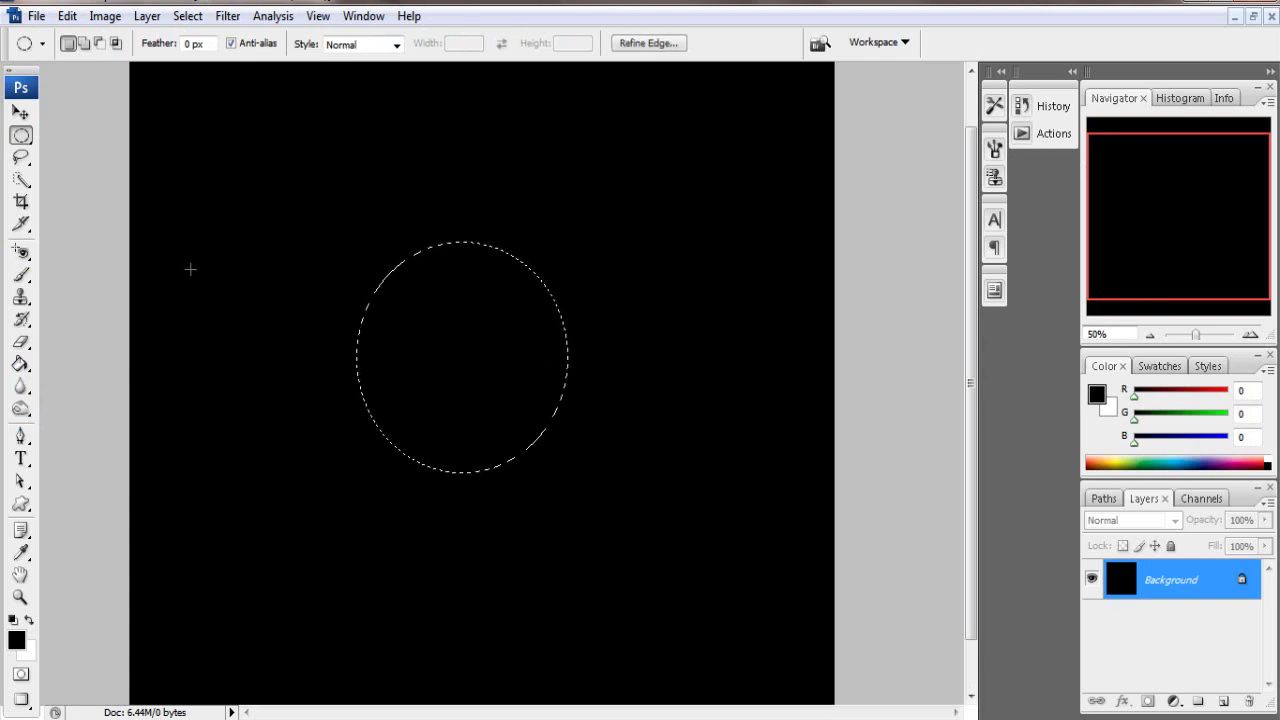
click(23, 278)
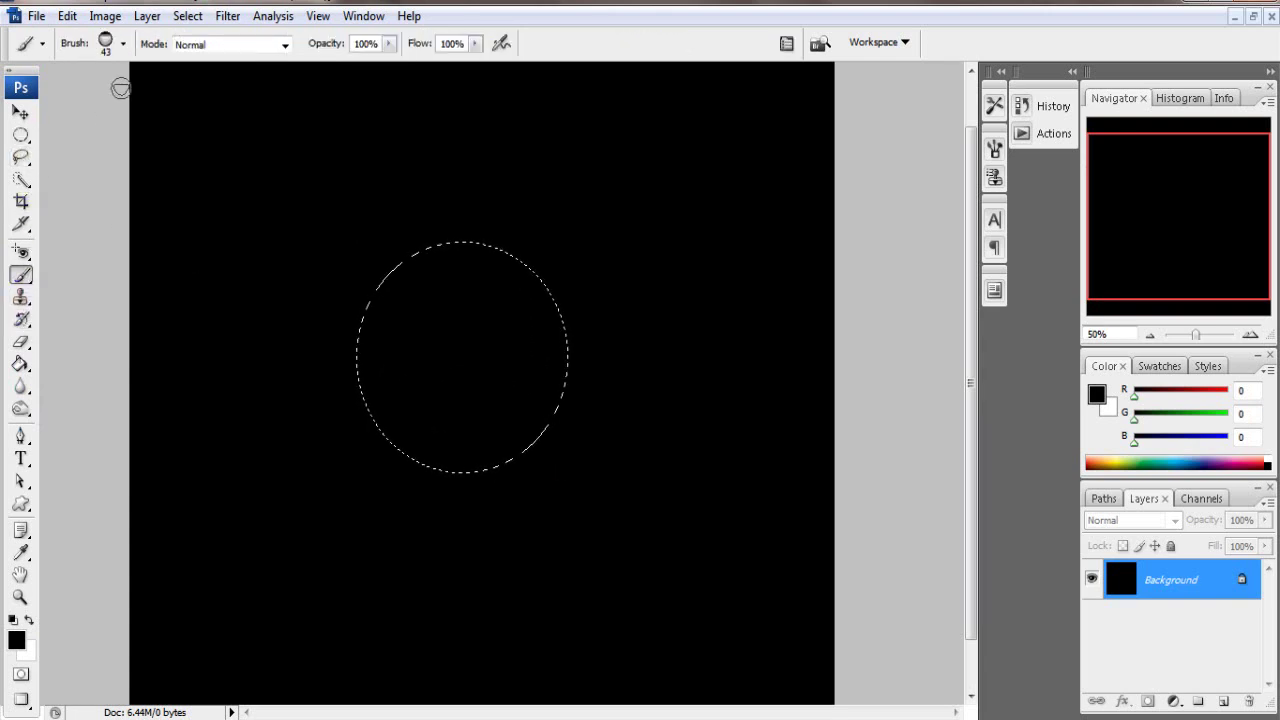
Set the brush to a 65 px hard round brush.
click(122, 44)
click(156, 210)
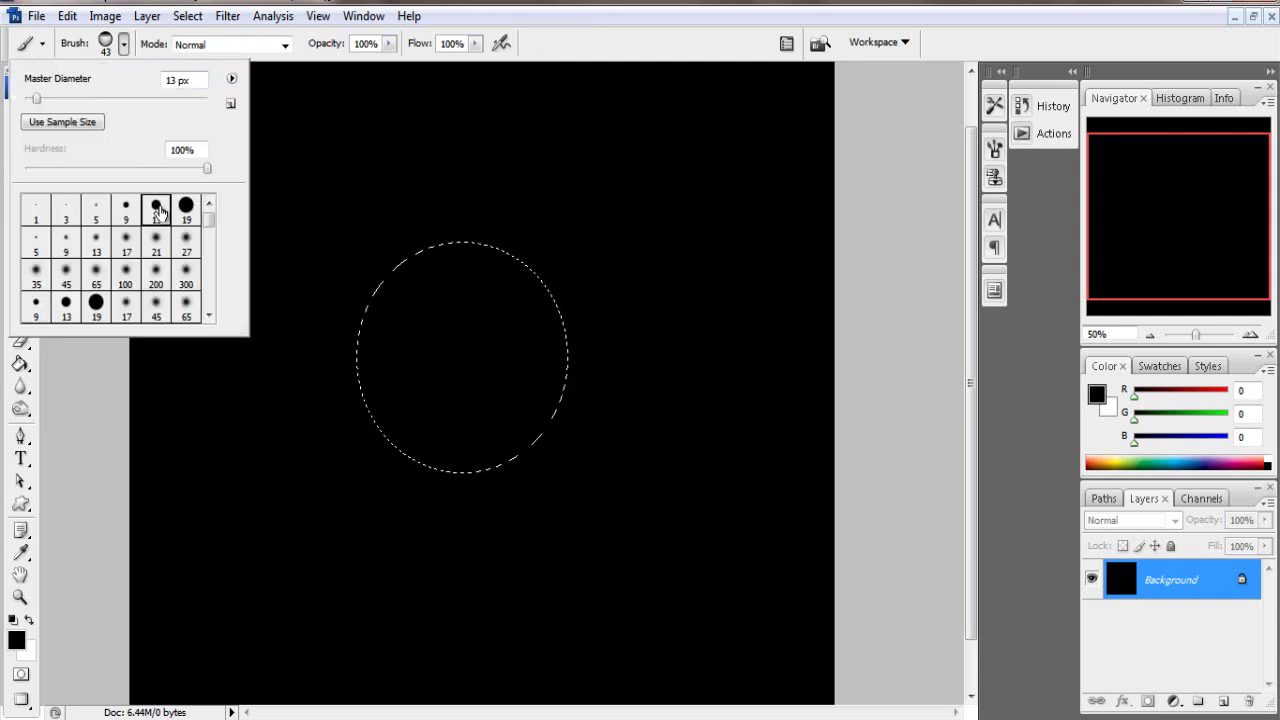
click(186, 208)
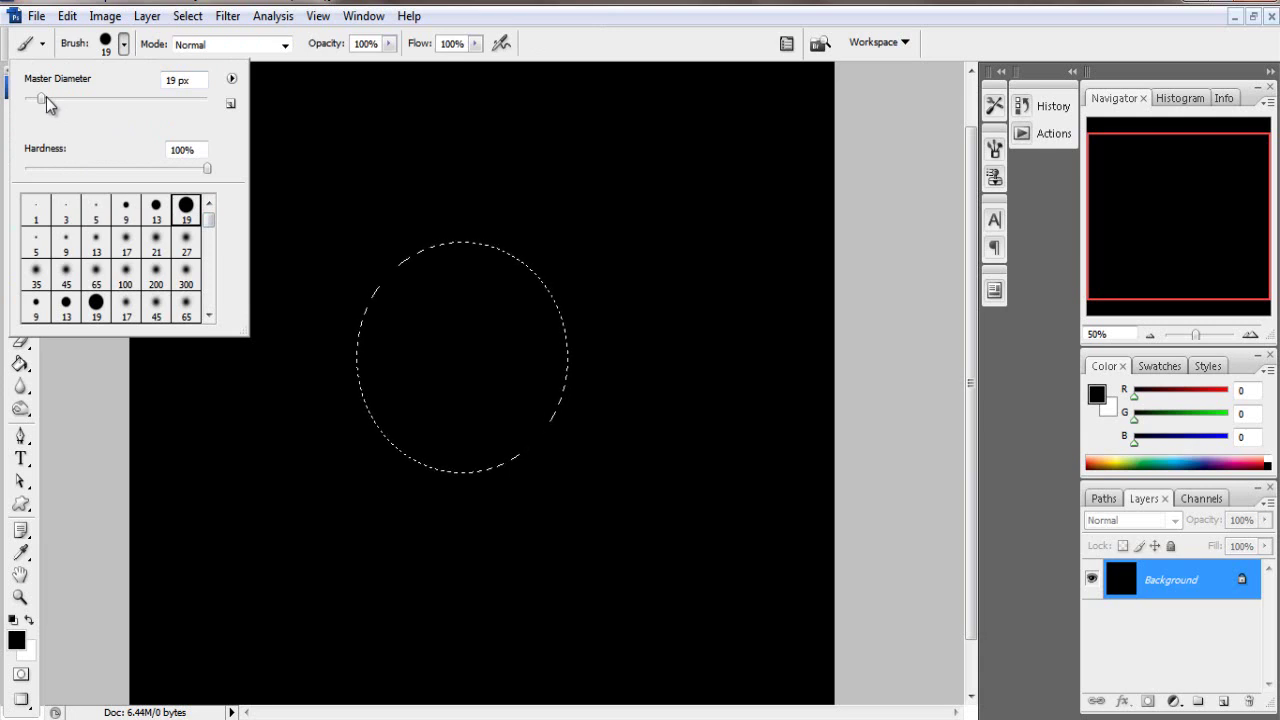
drag(44, 98, 83, 98)
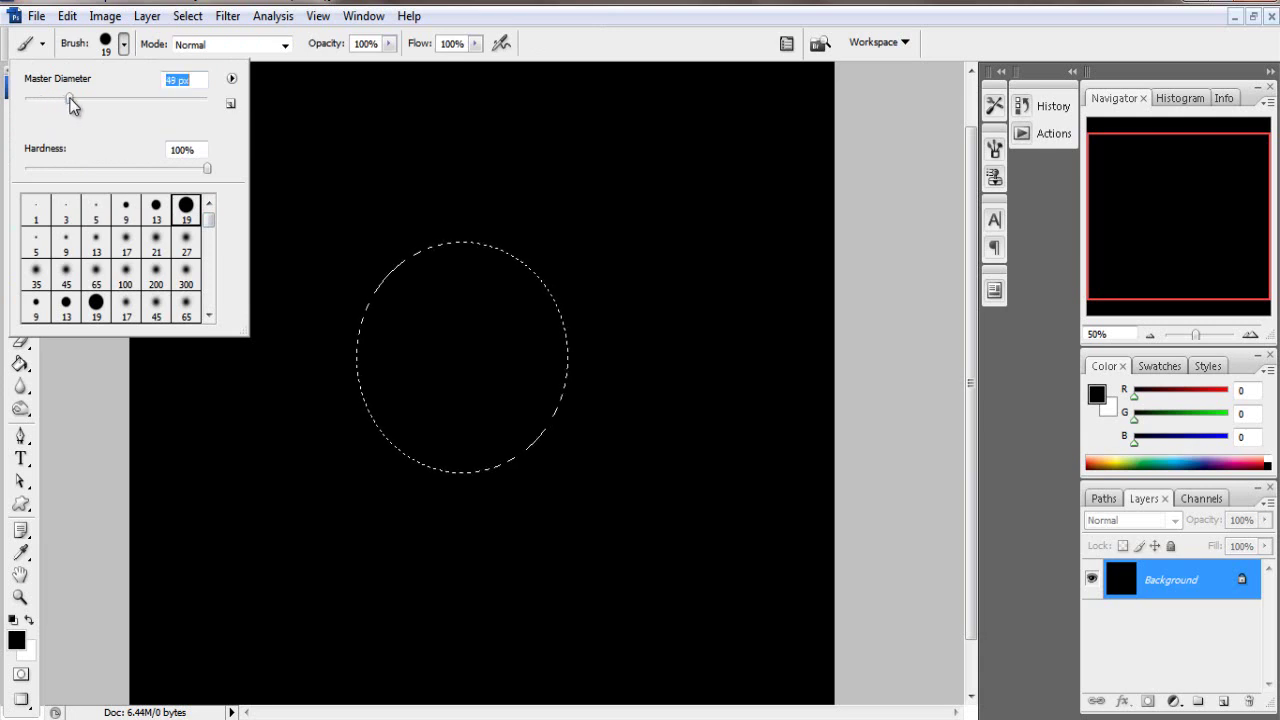
click(412, 275)
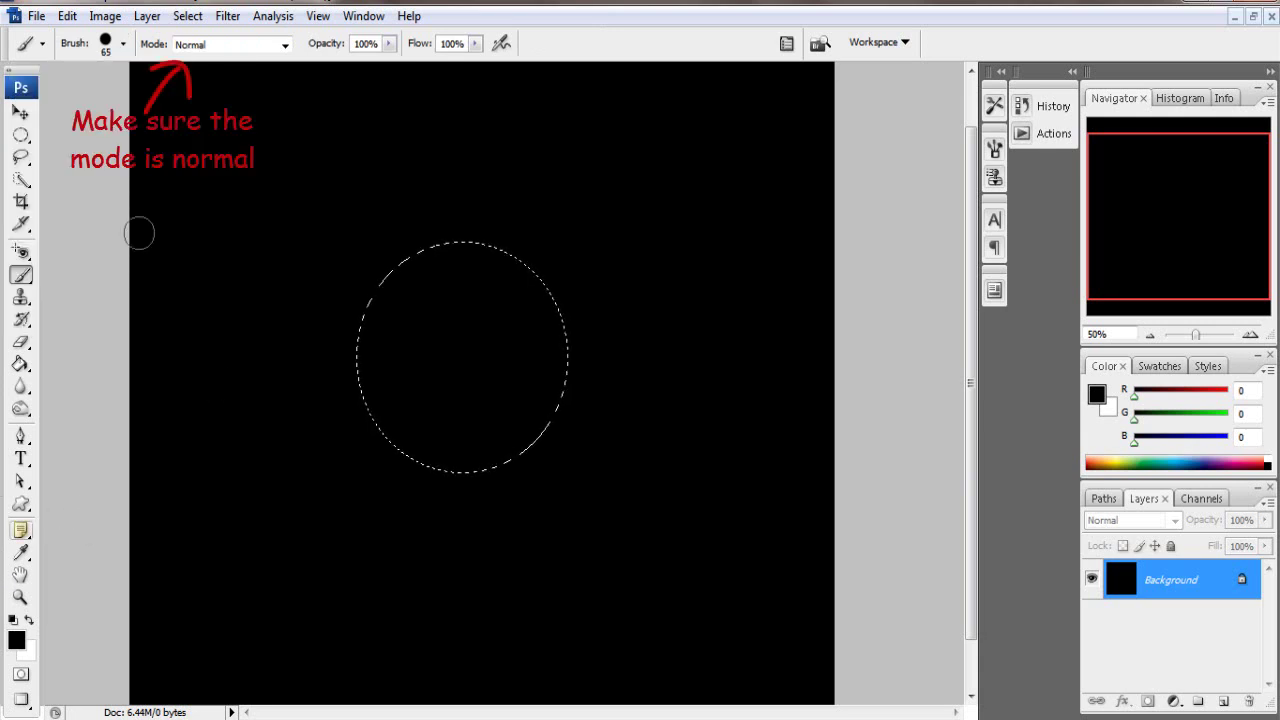
In Normal mode, paint white across the top of the circular selection.
click(283, 45)
click(268, 66)
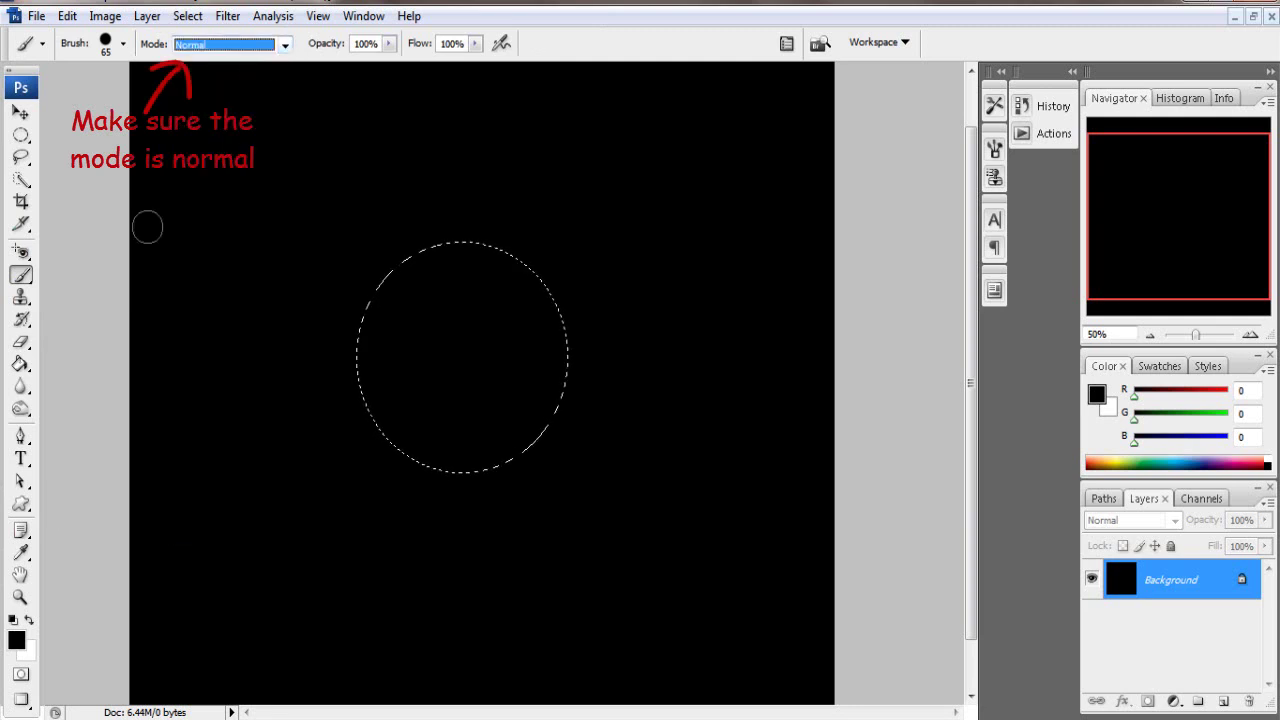
click(30, 622)
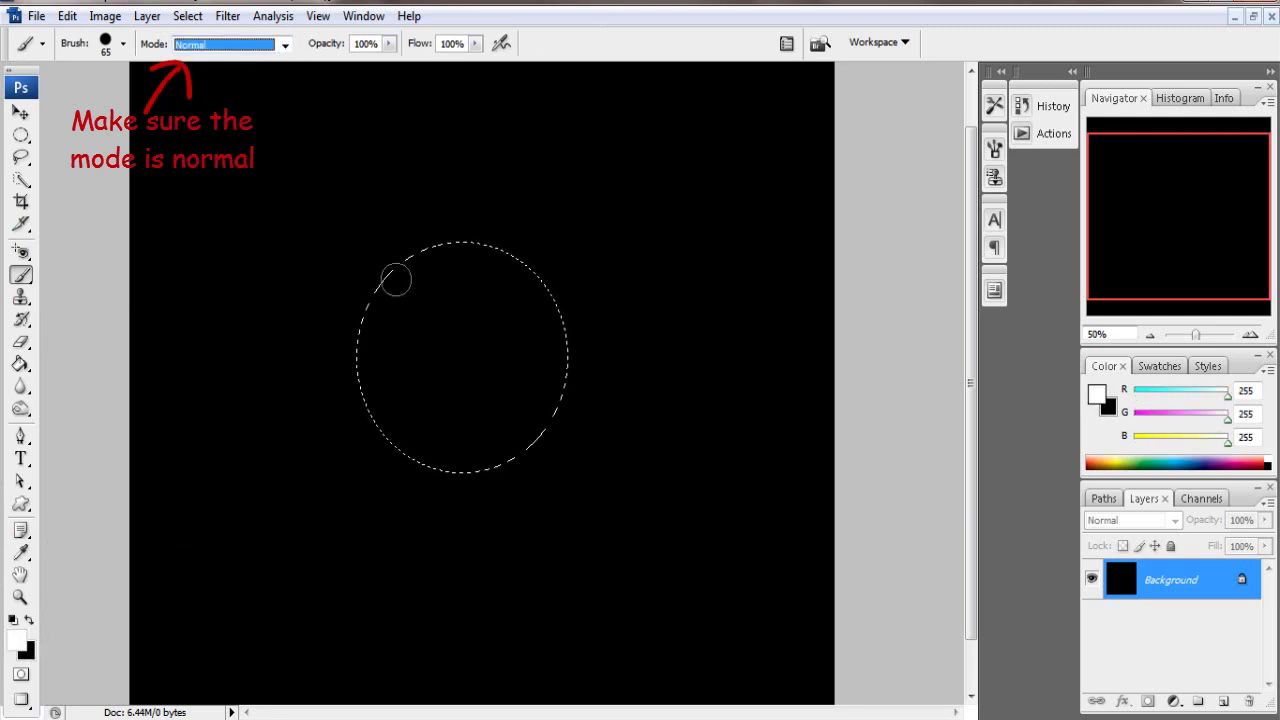
mouse_move(398, 270)
mouse_down()
mouse_move(503, 259)
mouse_move(518, 278)
mouse_move(439, 270)
mouse_up()
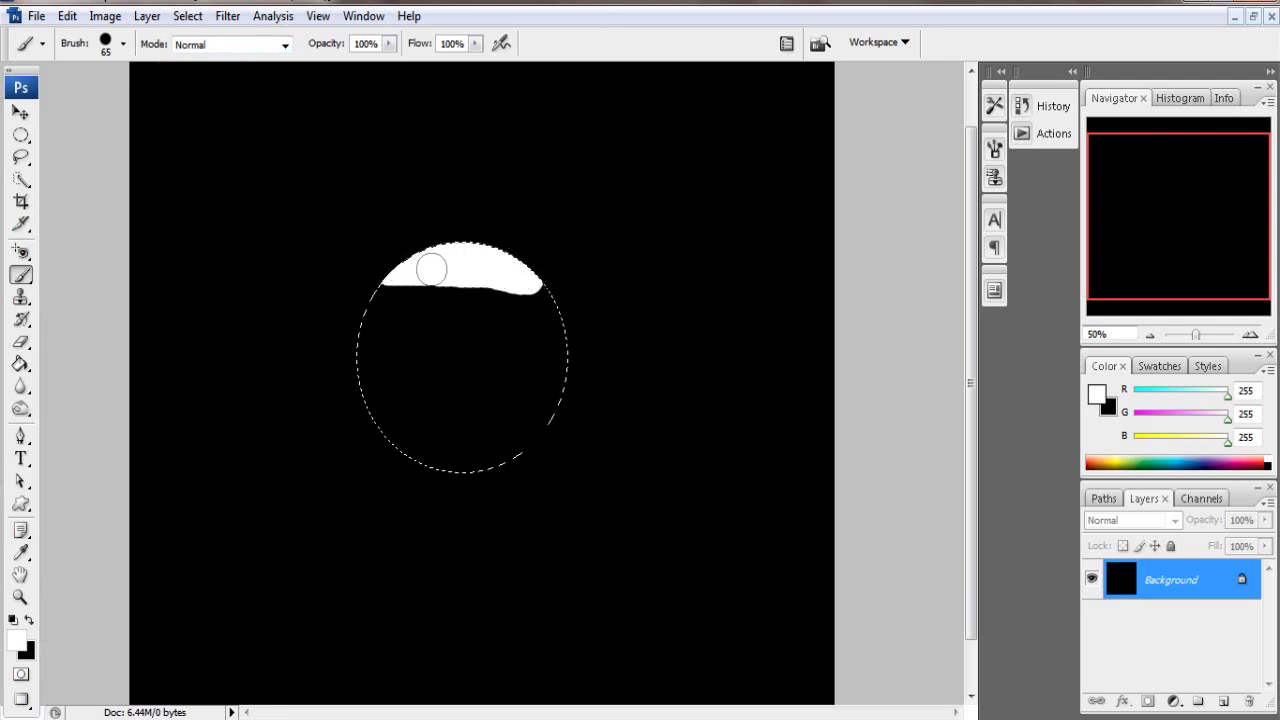
Extend the white cap, then paint a medium grey (RGB 102) band beneath it.
drag(546, 281, 548, 284)
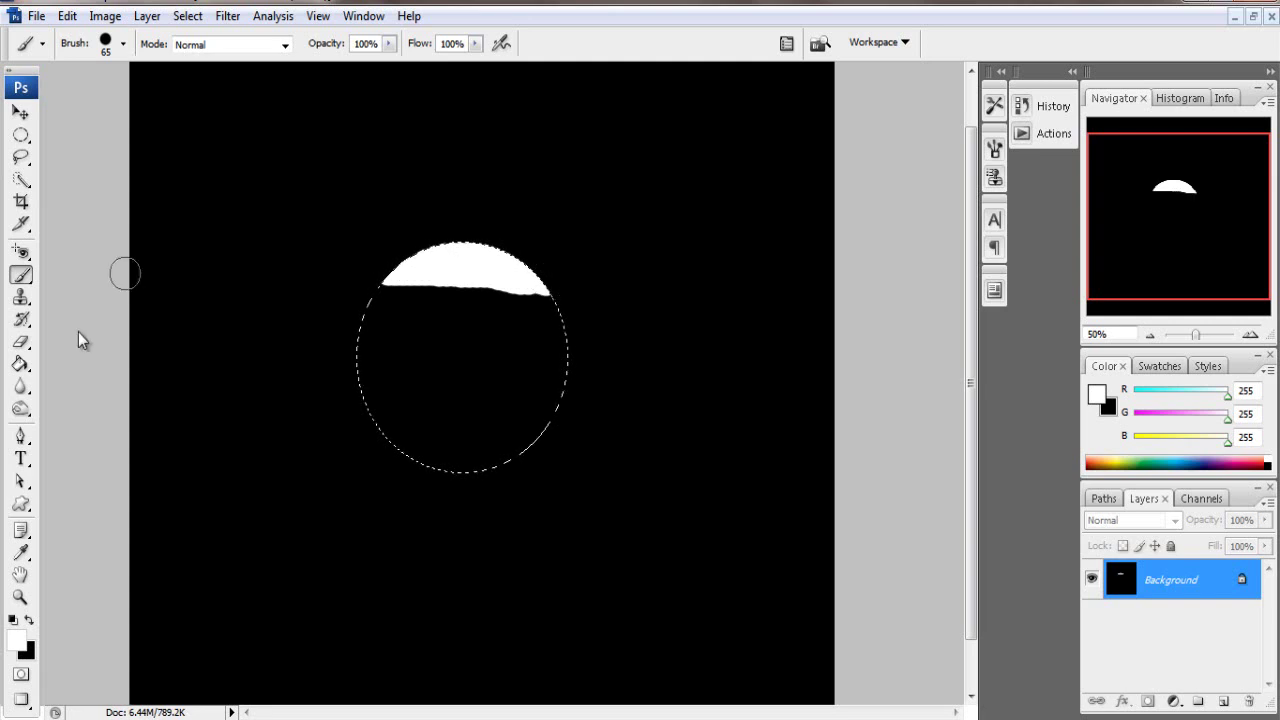
click(20, 642)
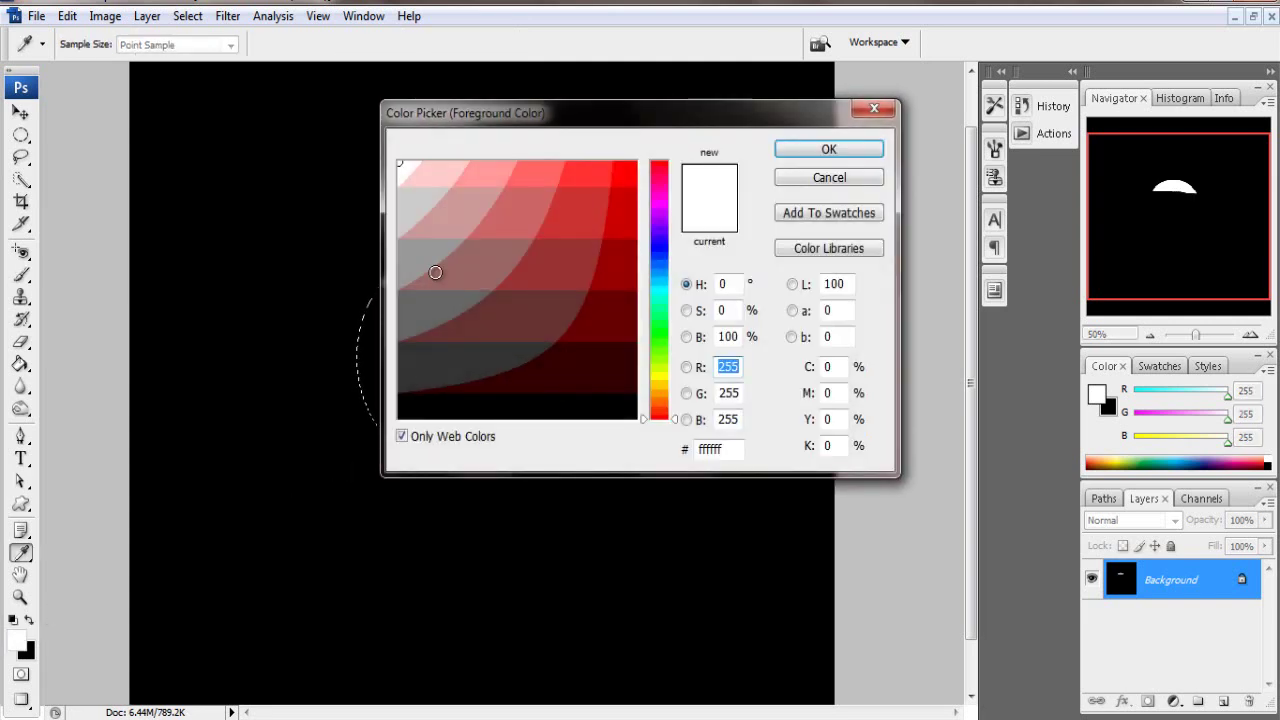
click(421, 316)
click(829, 148)
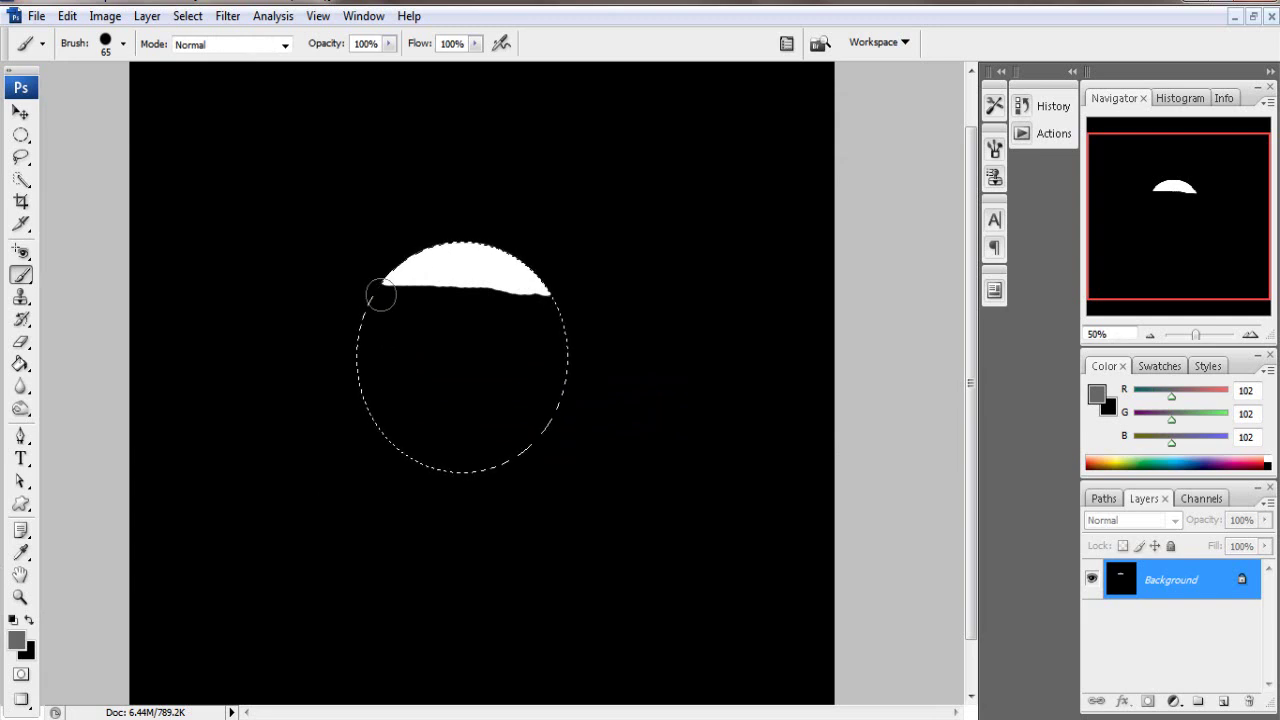
drag(383, 297, 543, 294)
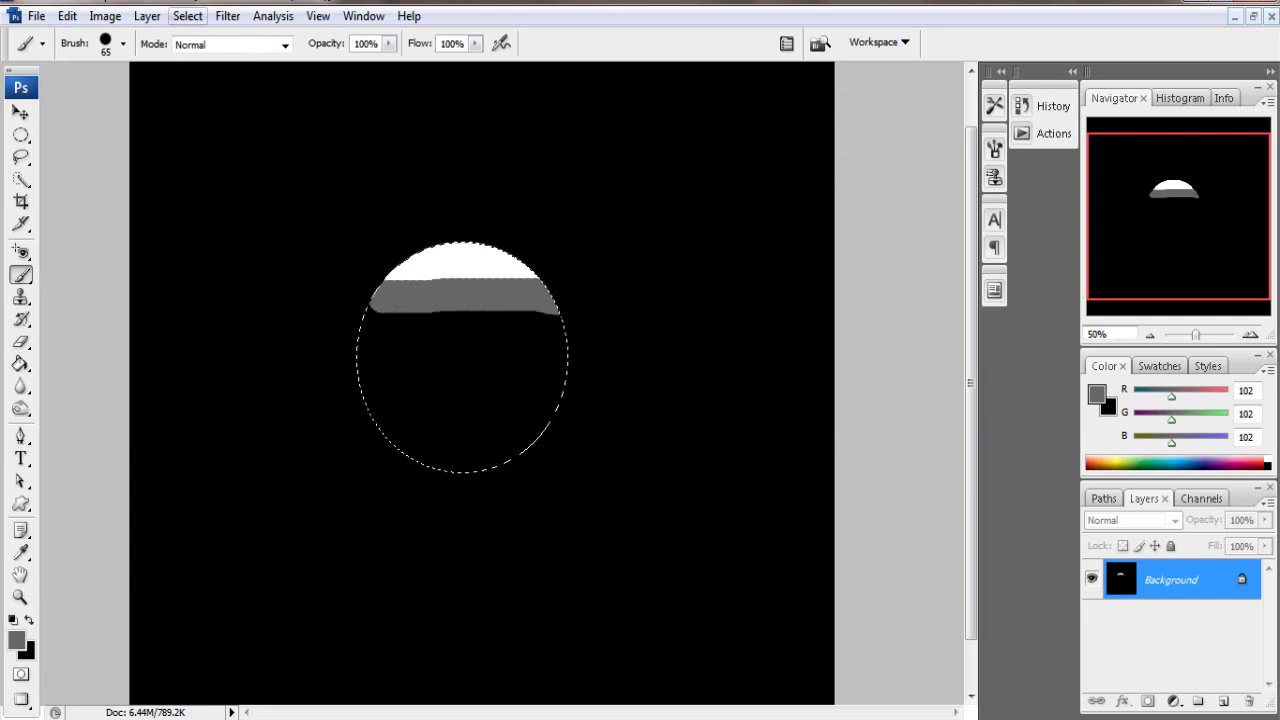
Switch to an 88 px soft brush and paint soft grey along the circle's left edge.
click(125, 44)
click(188, 245)
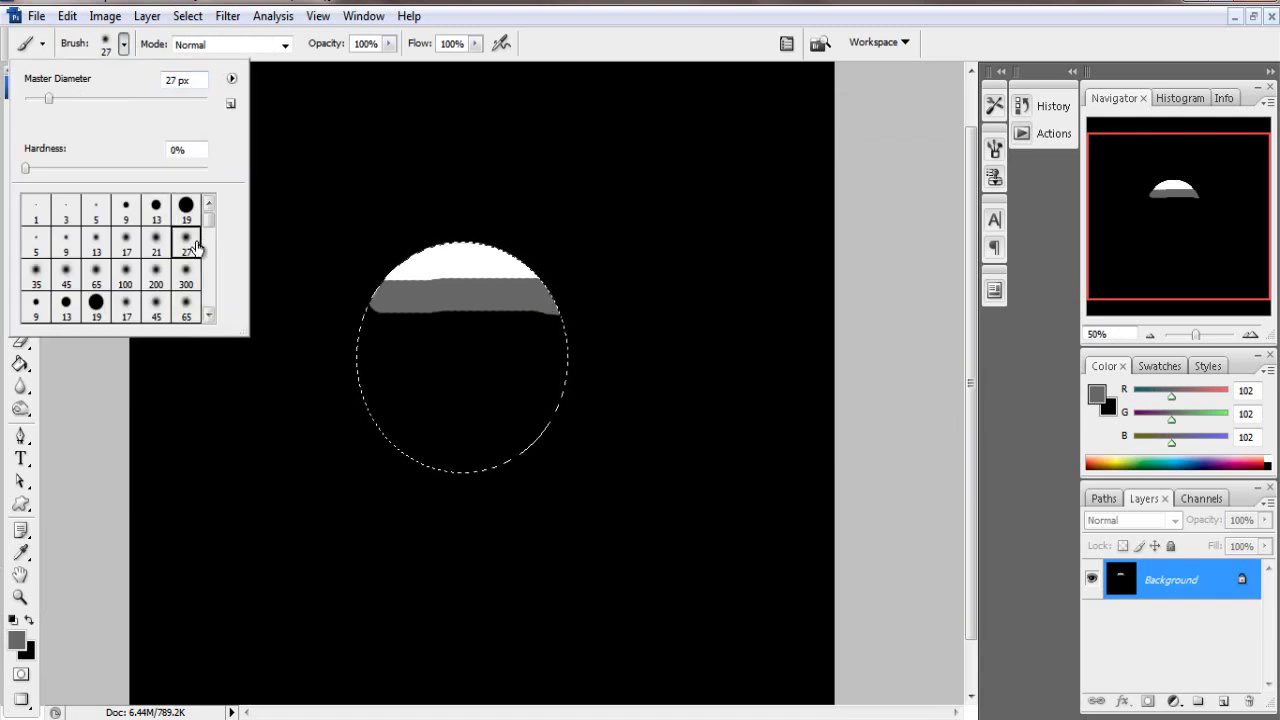
drag(48, 98, 104, 98)
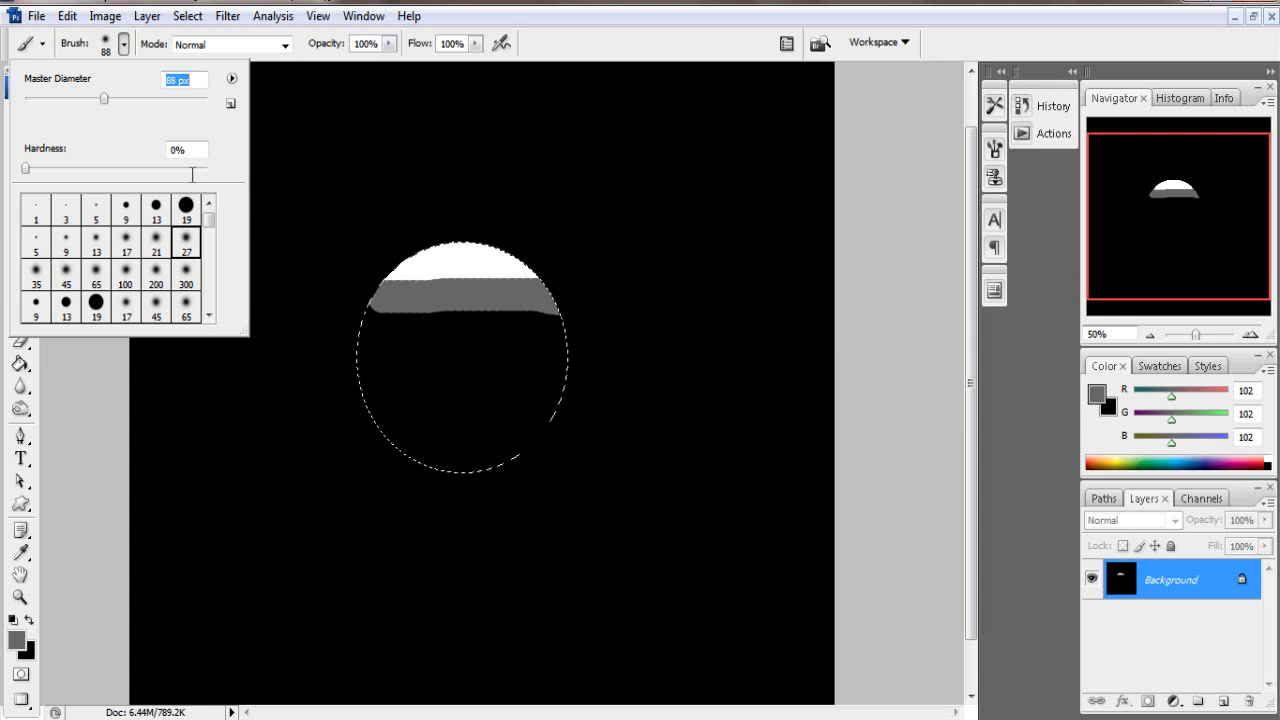
click(362, 311)
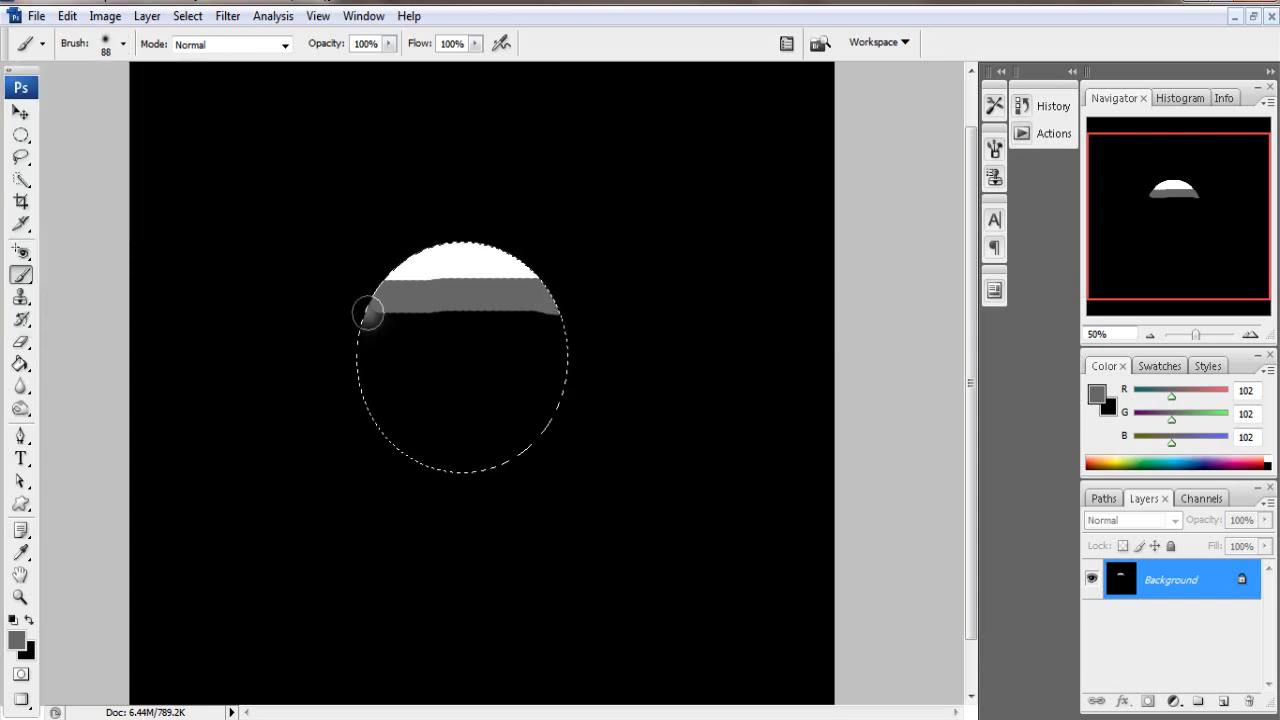
Set the foreground colour to pure white (#ffffff).
click(17, 643)
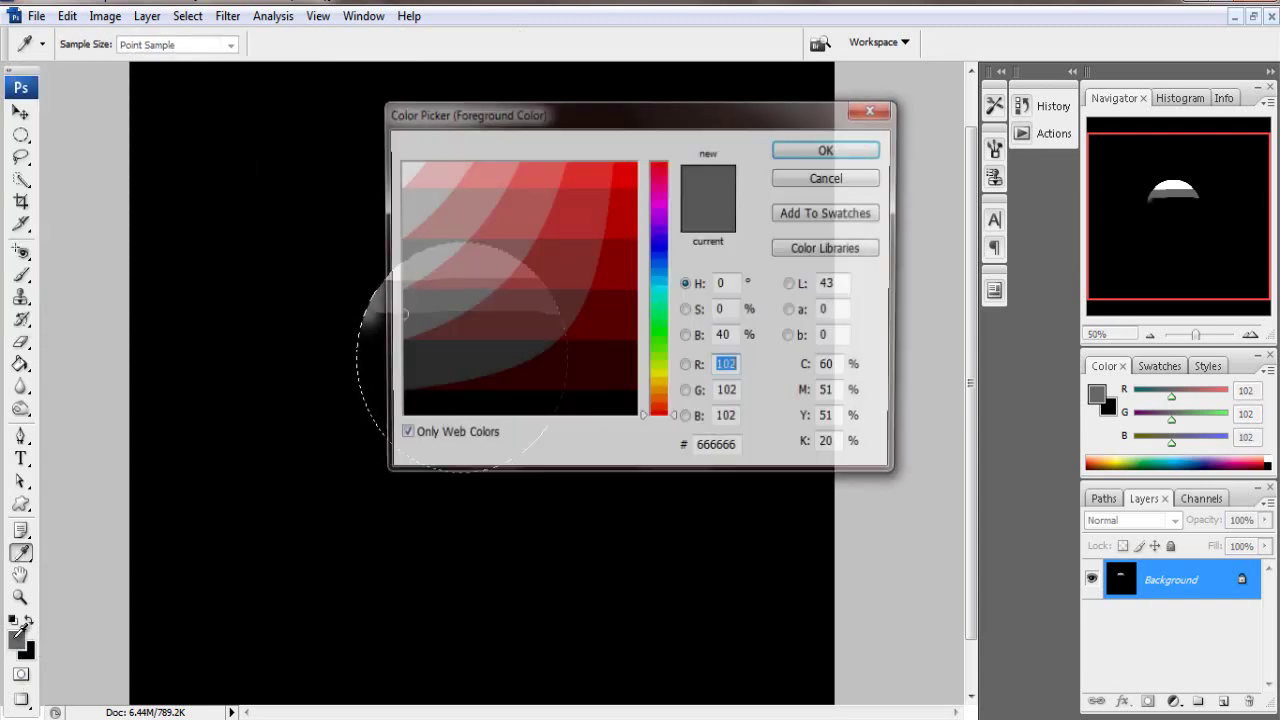
click(406, 174)
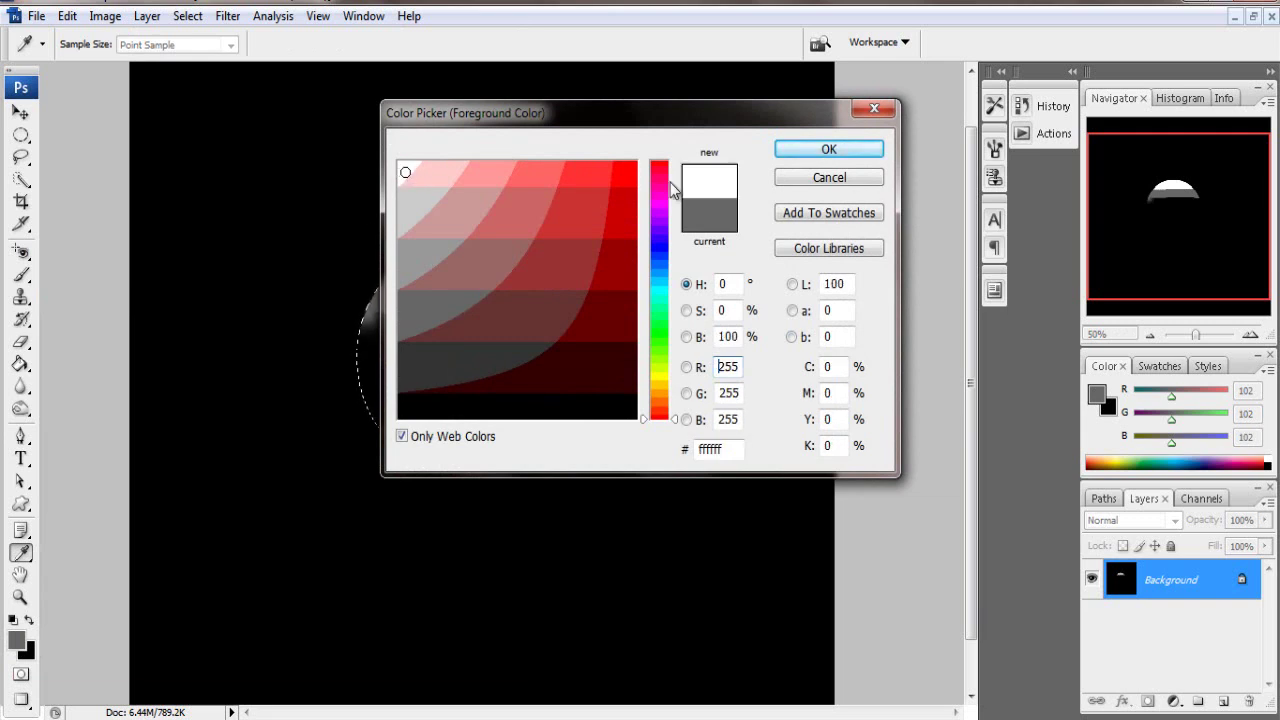
click(828, 150)
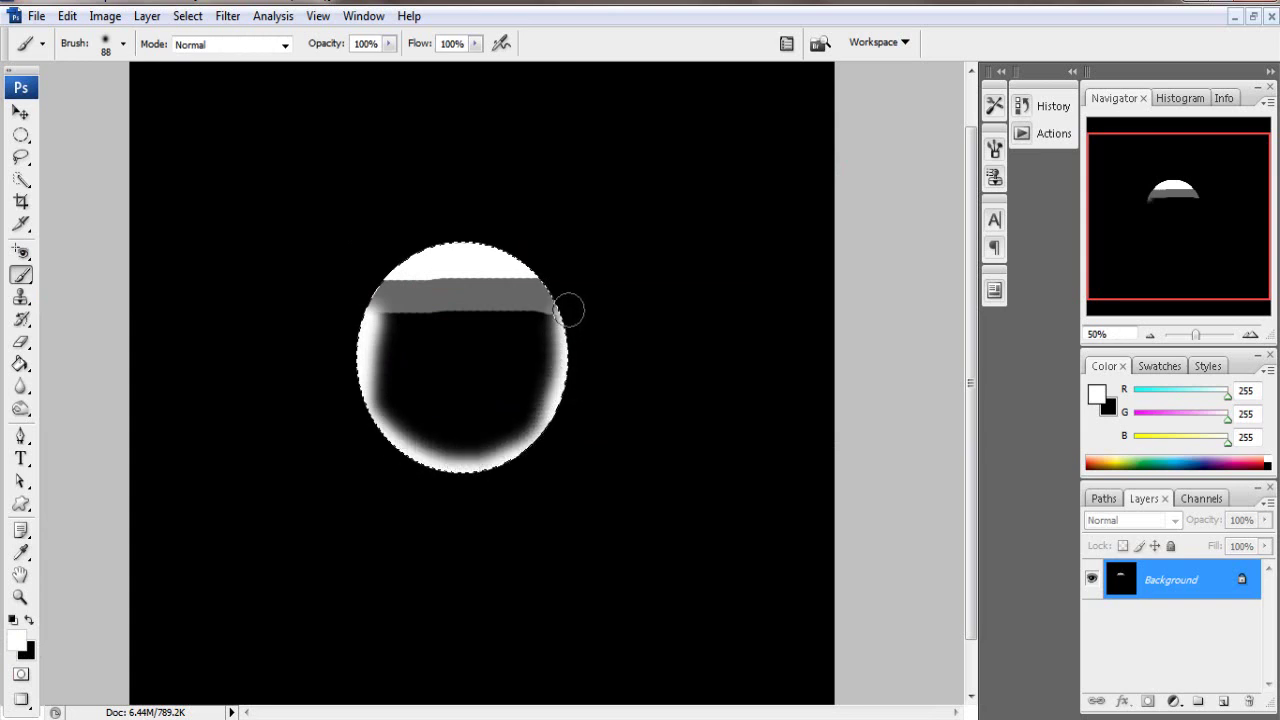
click(124, 45)
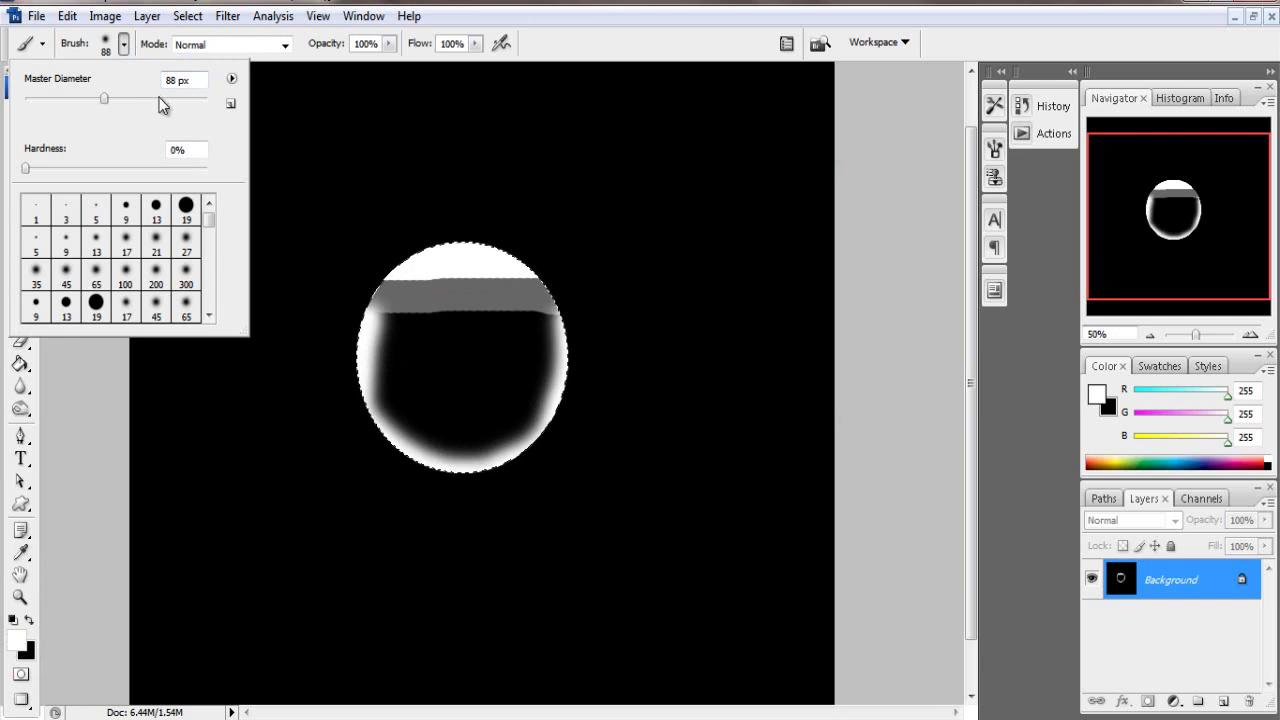
Set the soft brush to 339 px diameter at 22% opacity.
click(159, 97)
click(187, 98)
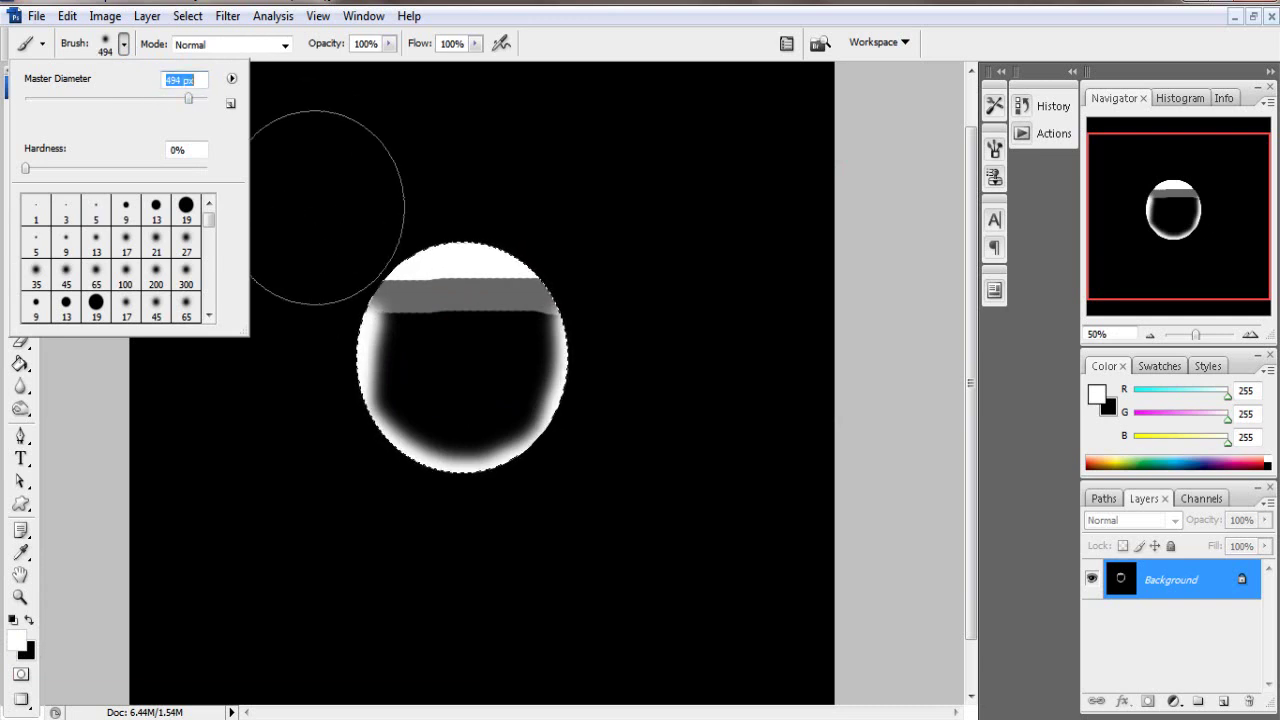
click(176, 100)
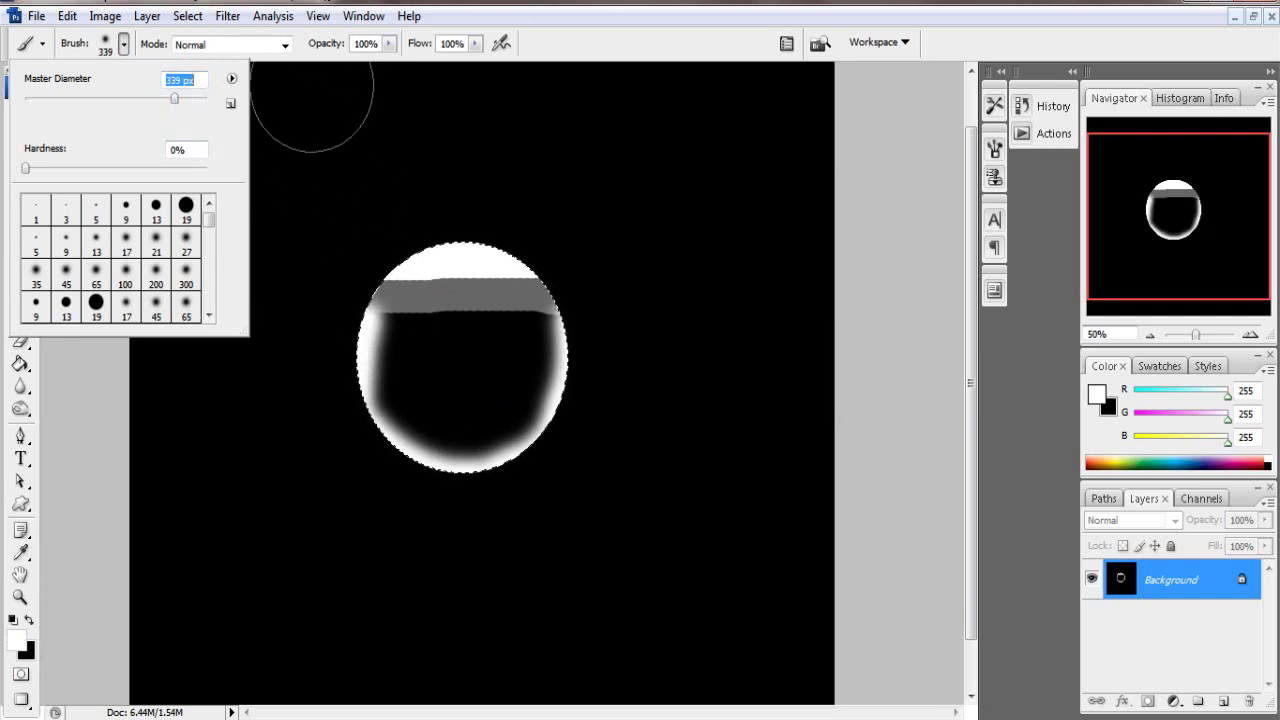
click(389, 44)
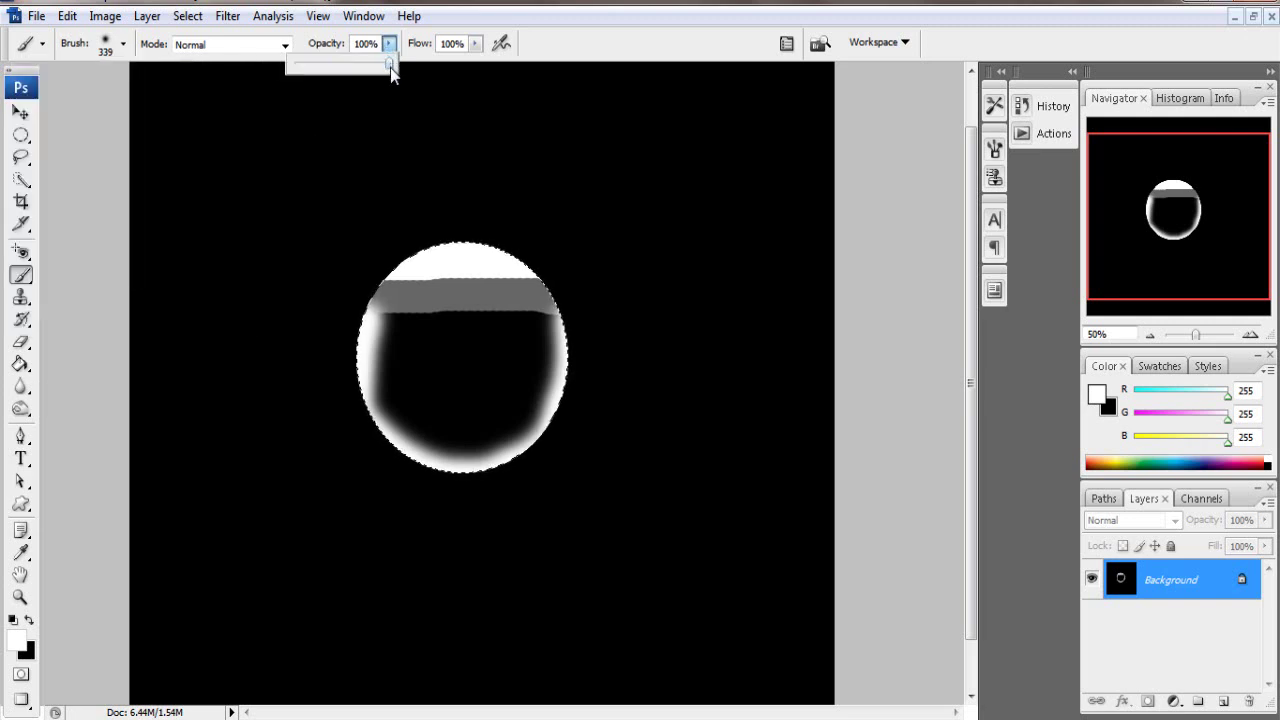
drag(389, 63, 306, 66)
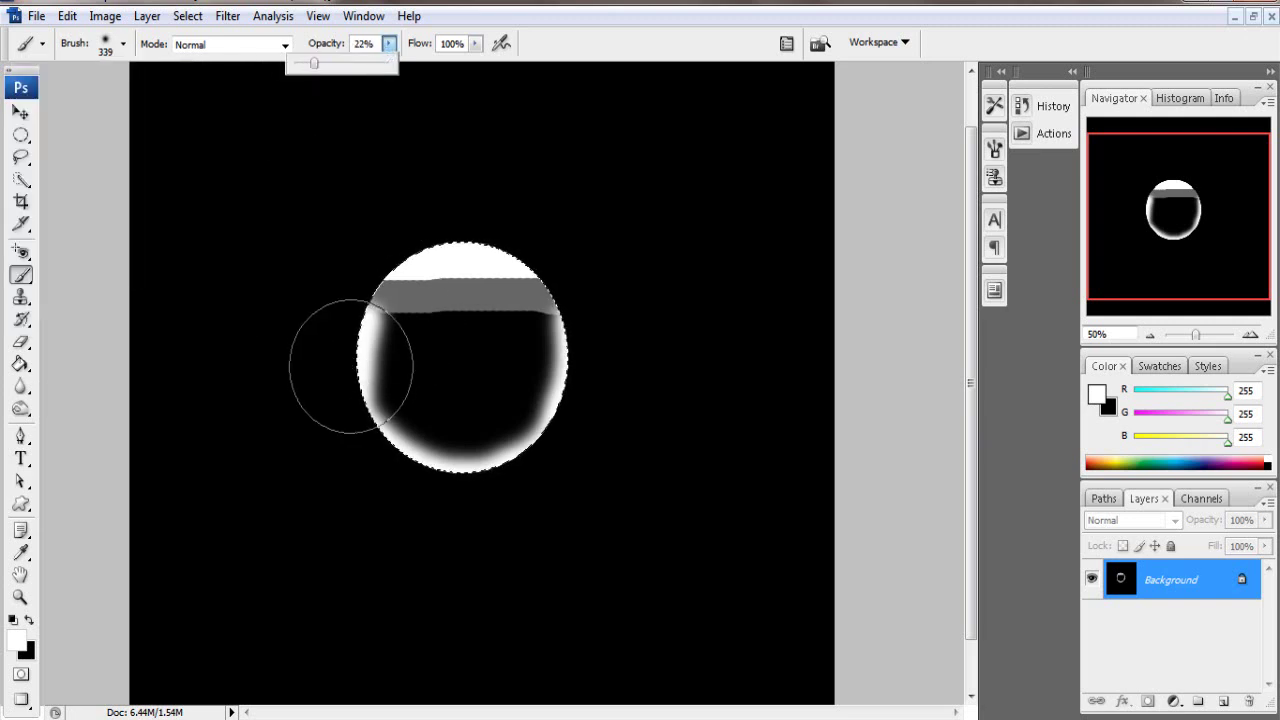
Paint a faint white haze across the left and upper-right interior of the bubble.
mouse_move(349, 386)
mouse_down()
mouse_move(377, 416)
mouse_move(423, 429)
mouse_move(523, 434)
mouse_move(560, 374)
mouse_move(543, 413)
mouse_up()
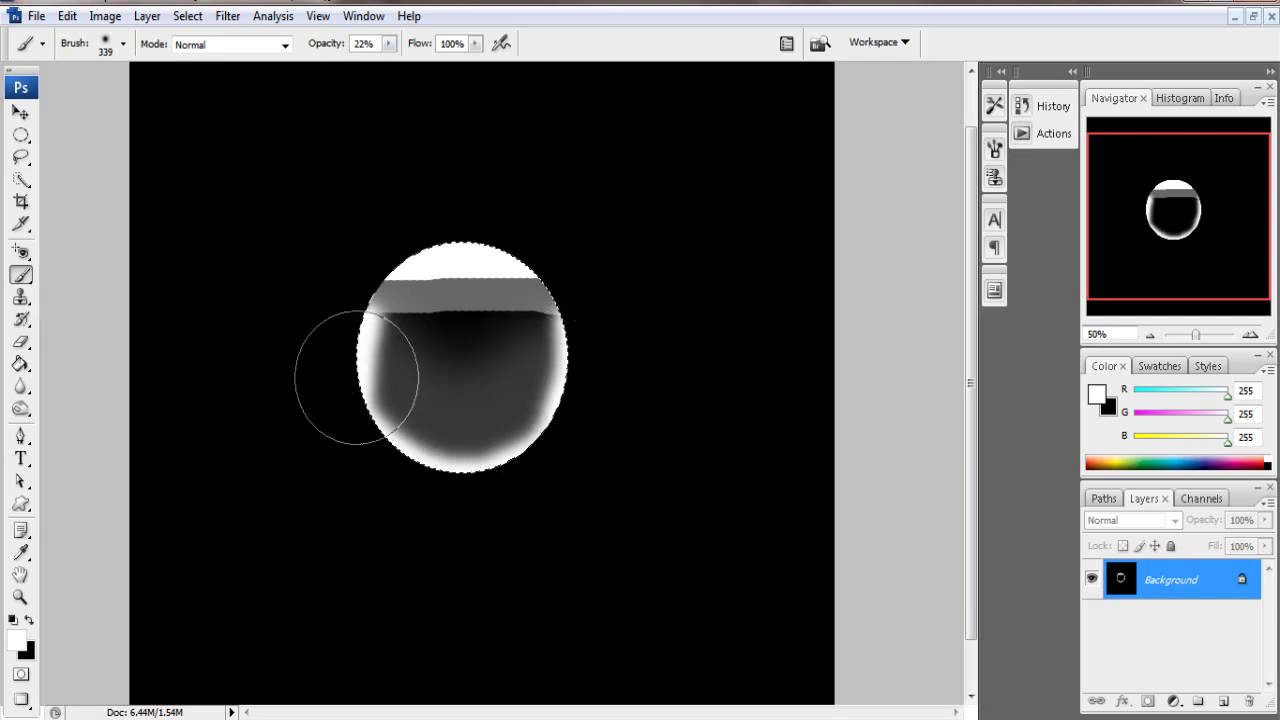
drag(400, 450, 586, 271)
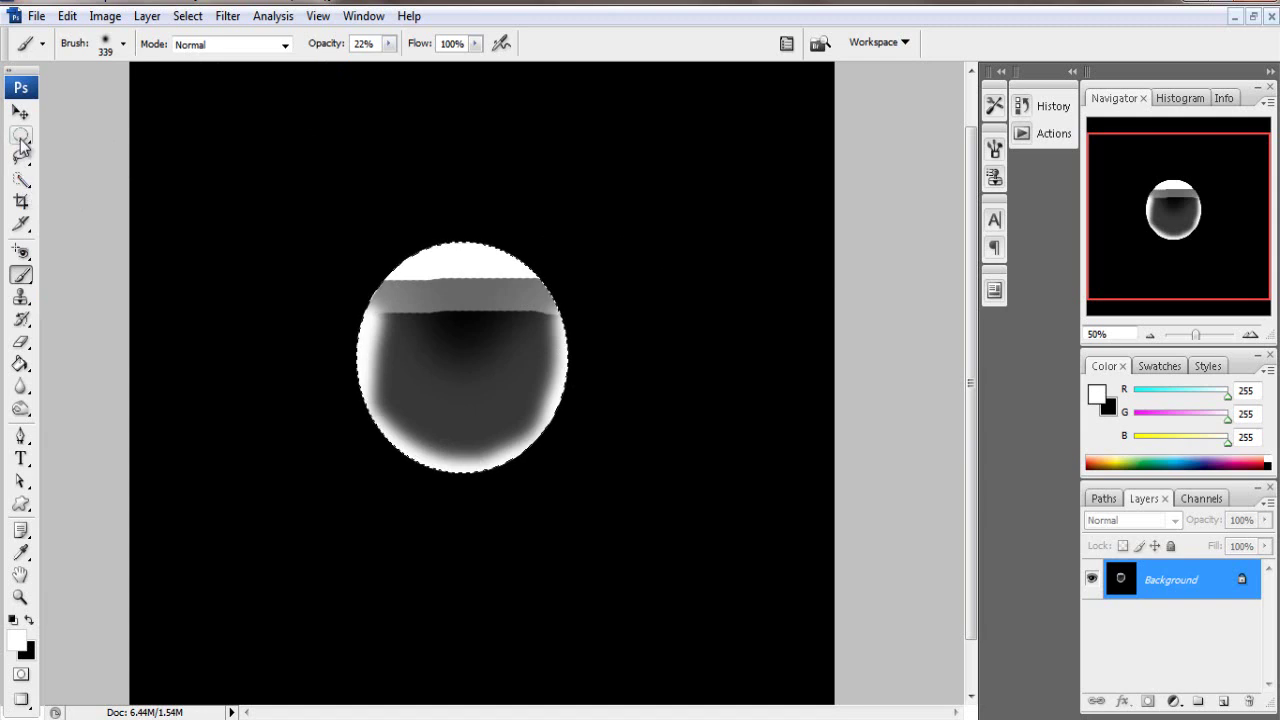
drag(21, 134, 100, 131)
Copy a square around the bubble onto a new layer and hide the Background.
drag(253, 177, 640, 532)
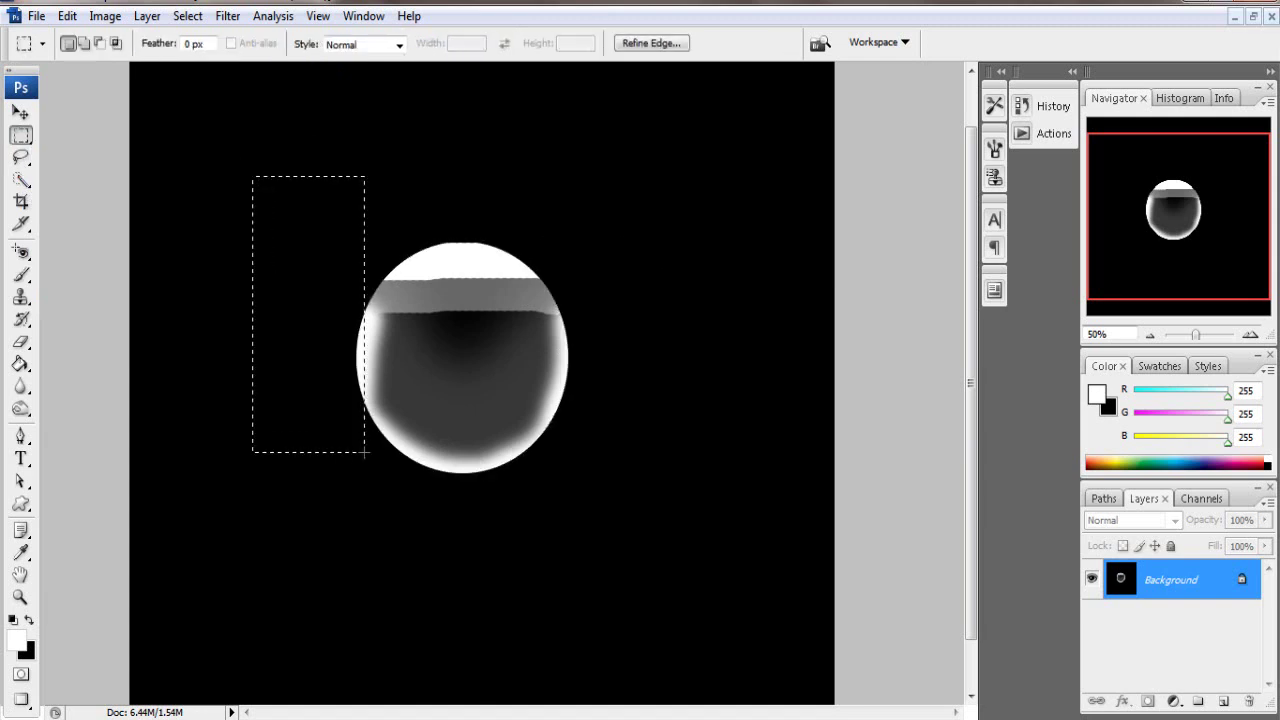
click(66, 16)
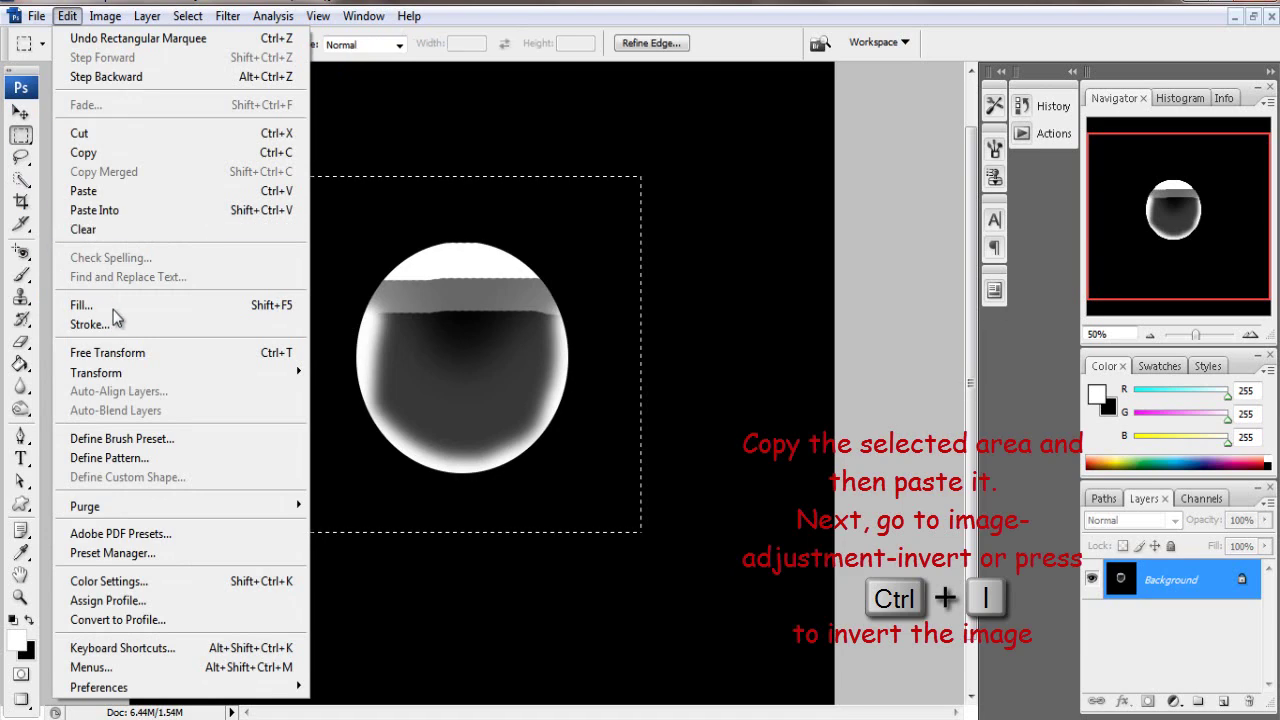
click(75, 155)
click(66, 16)
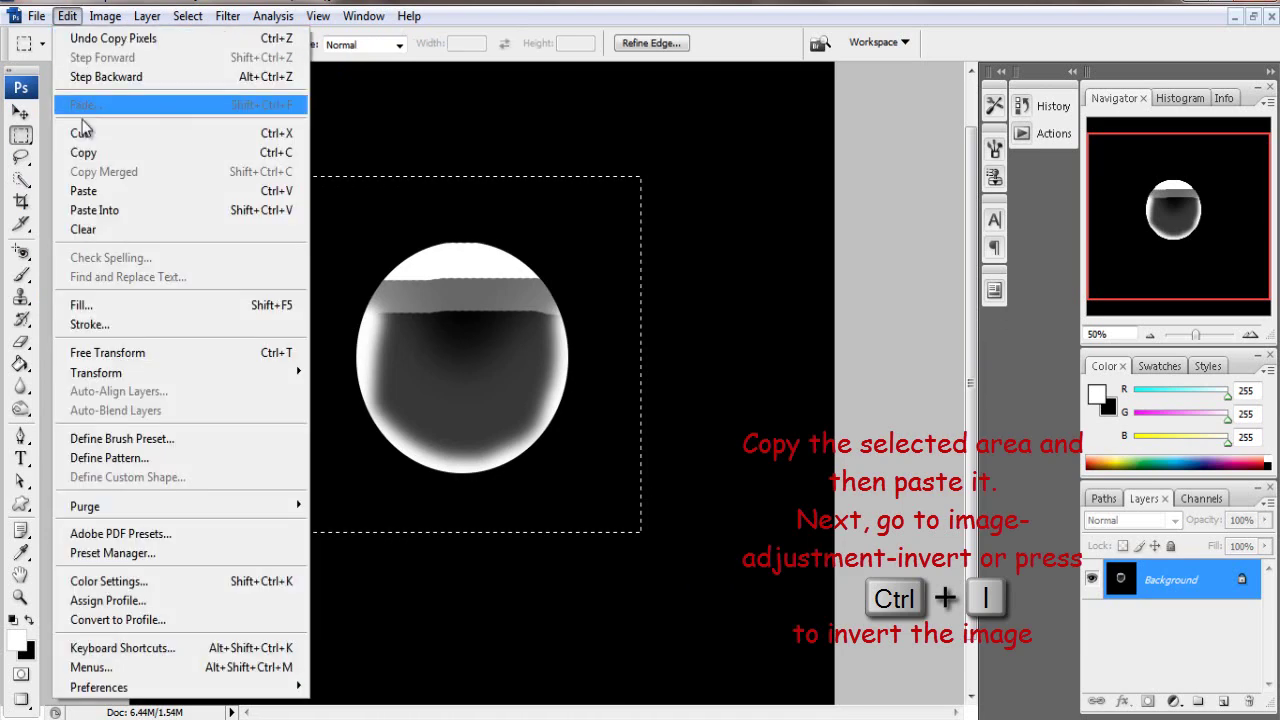
click(84, 190)
click(1092, 619)
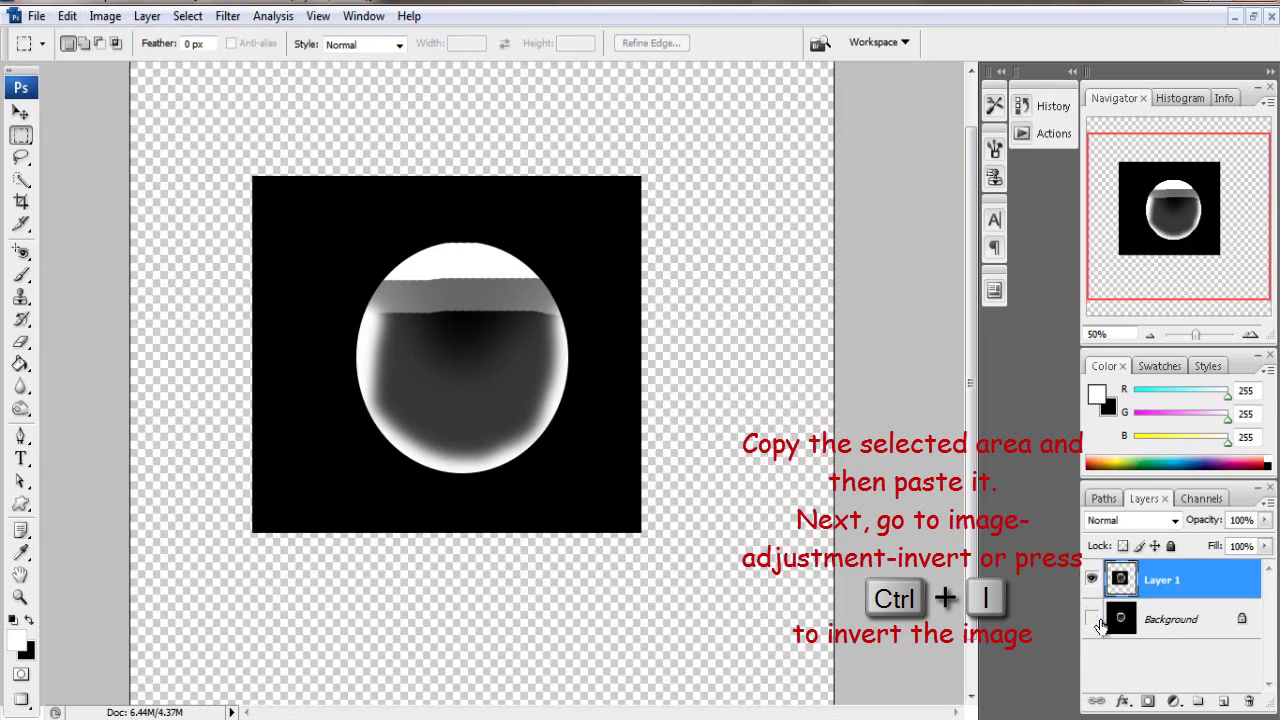
Invert the bubble layer and define it as a brush preset named bubble2.
click(105, 16)
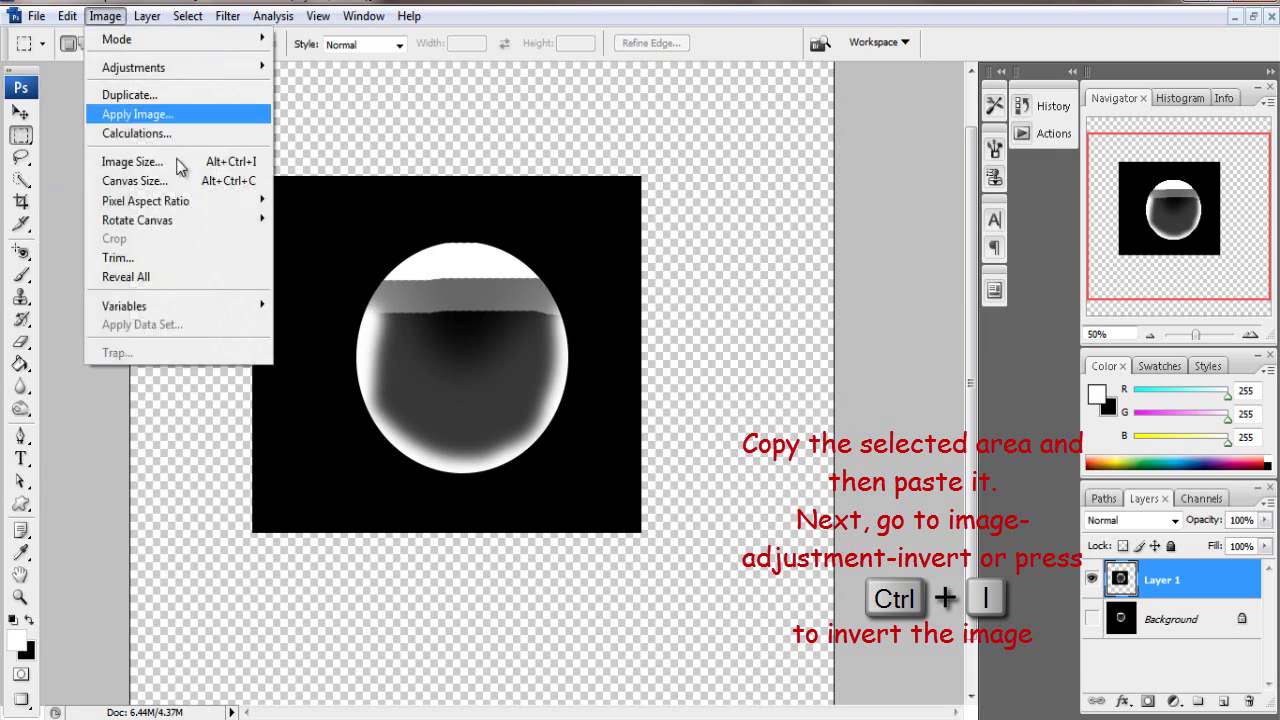
mouse_move(133, 67)
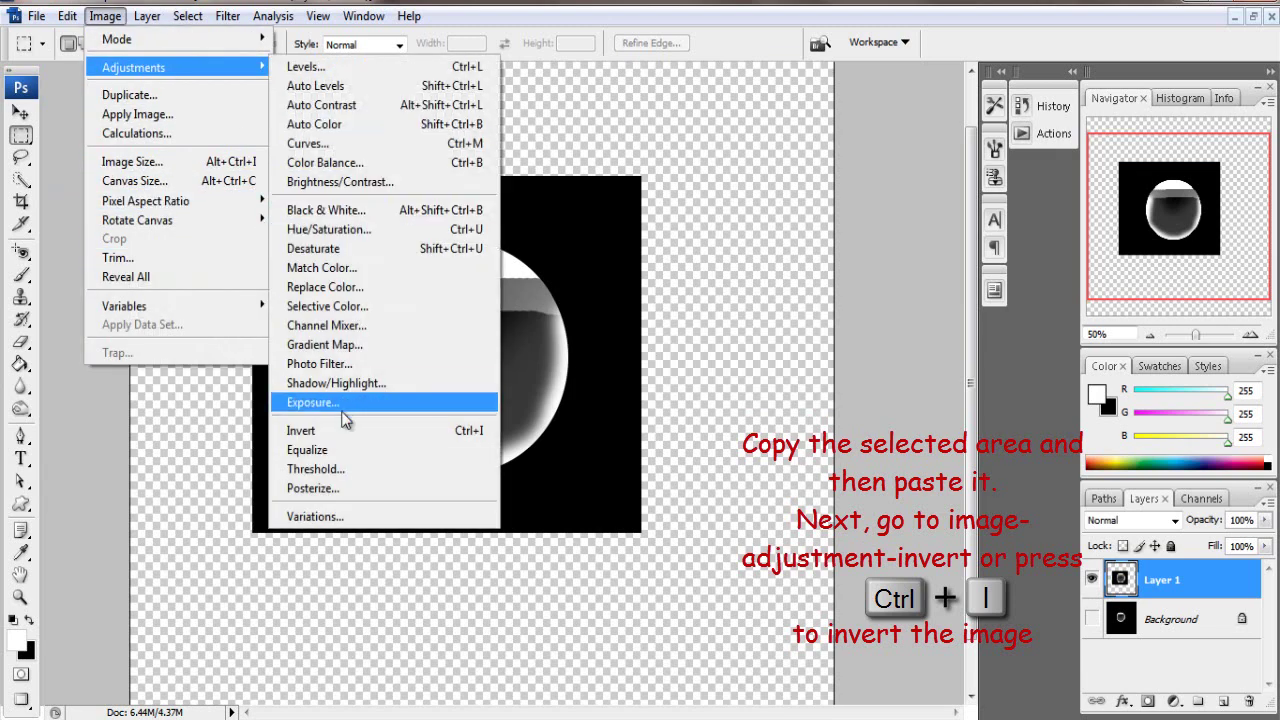
click(340, 428)
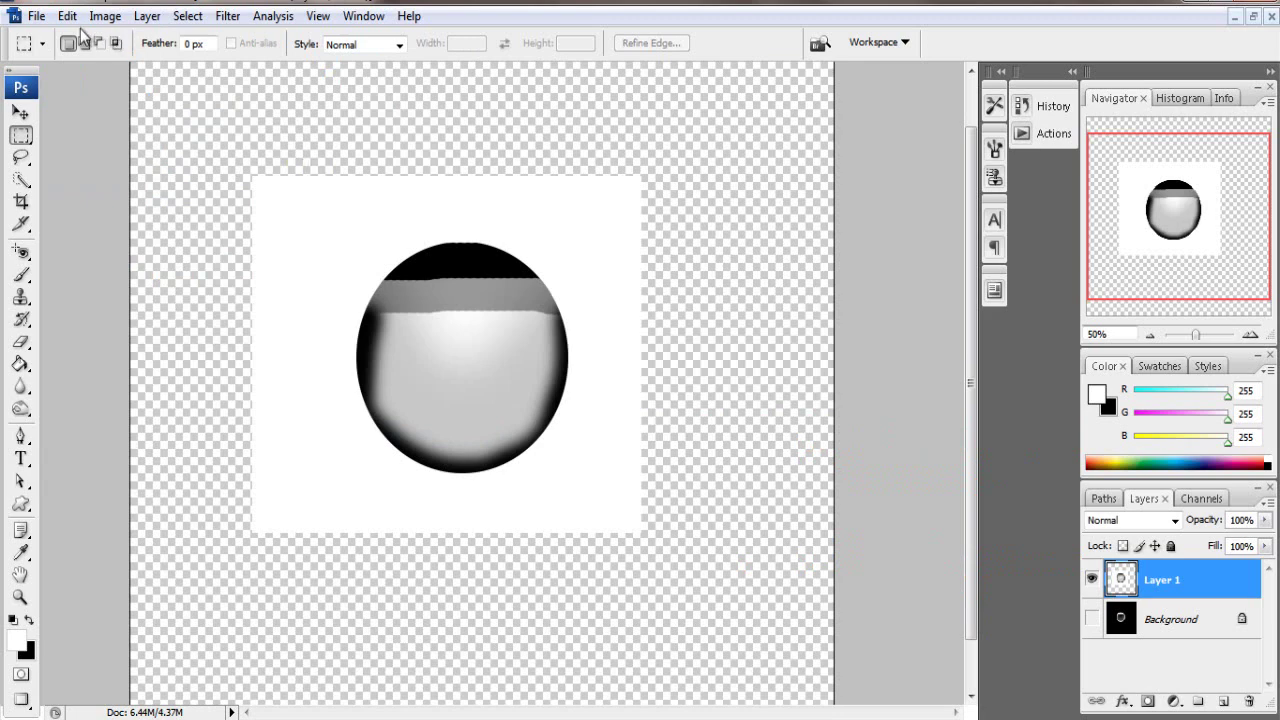
click(67, 16)
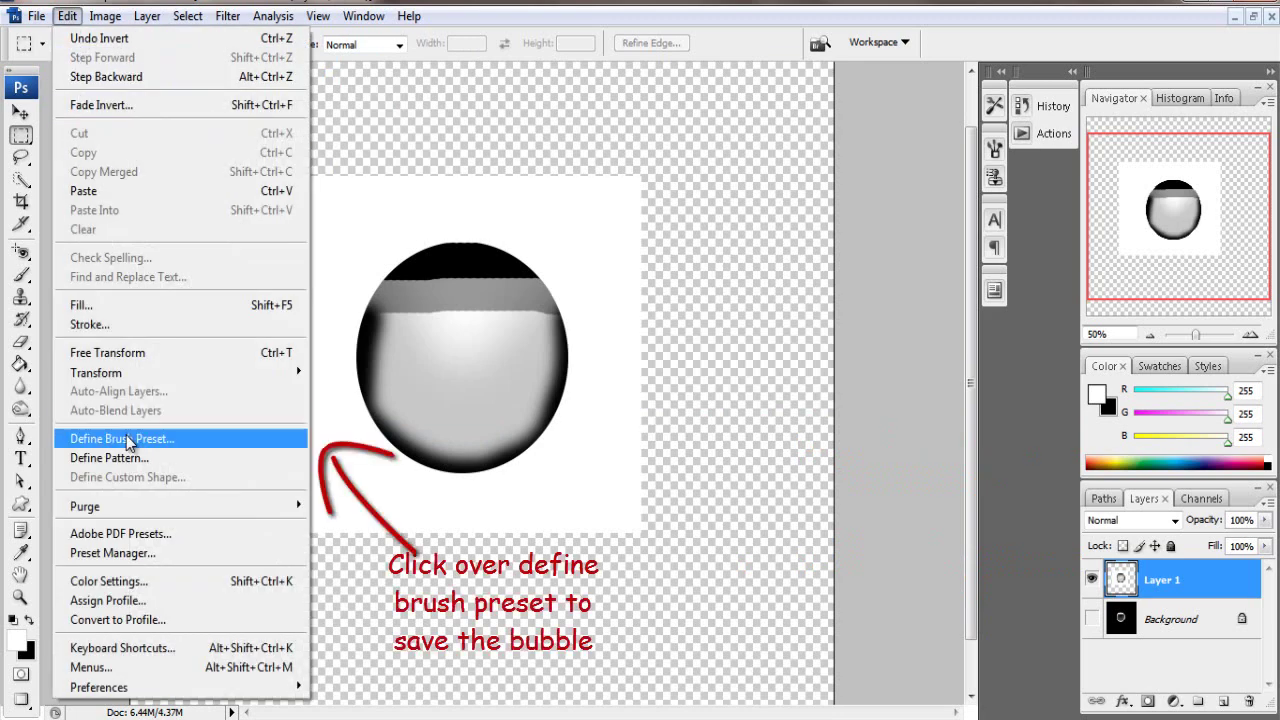
click(120, 438)
text(bubble2)
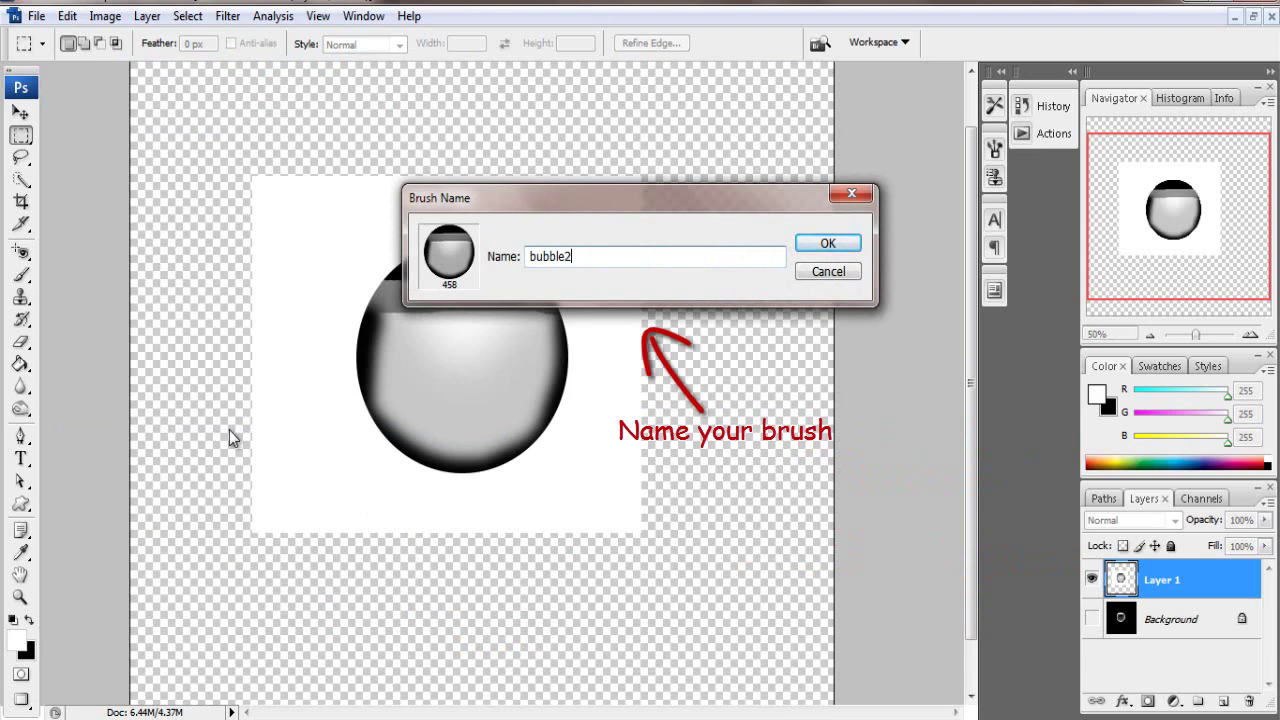
key(Return)
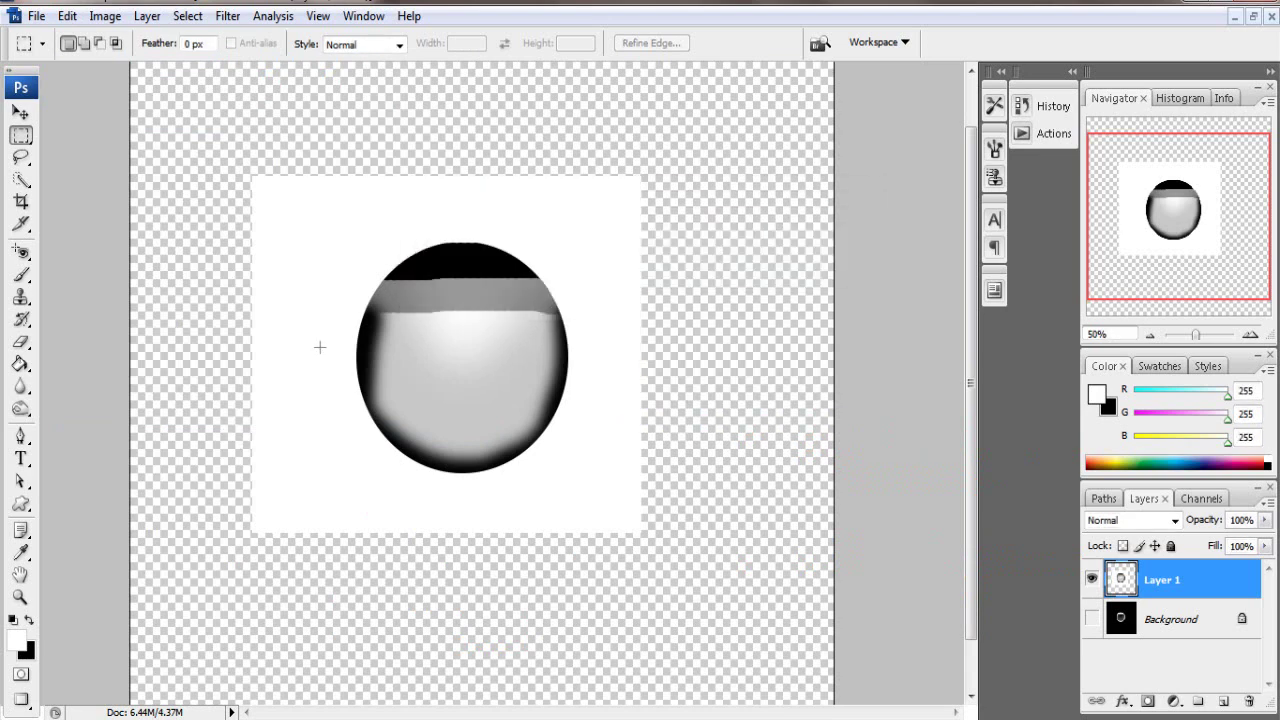
Create a new 2120 × 1192 pixel document and fill its canvas with white.
click(38, 16)
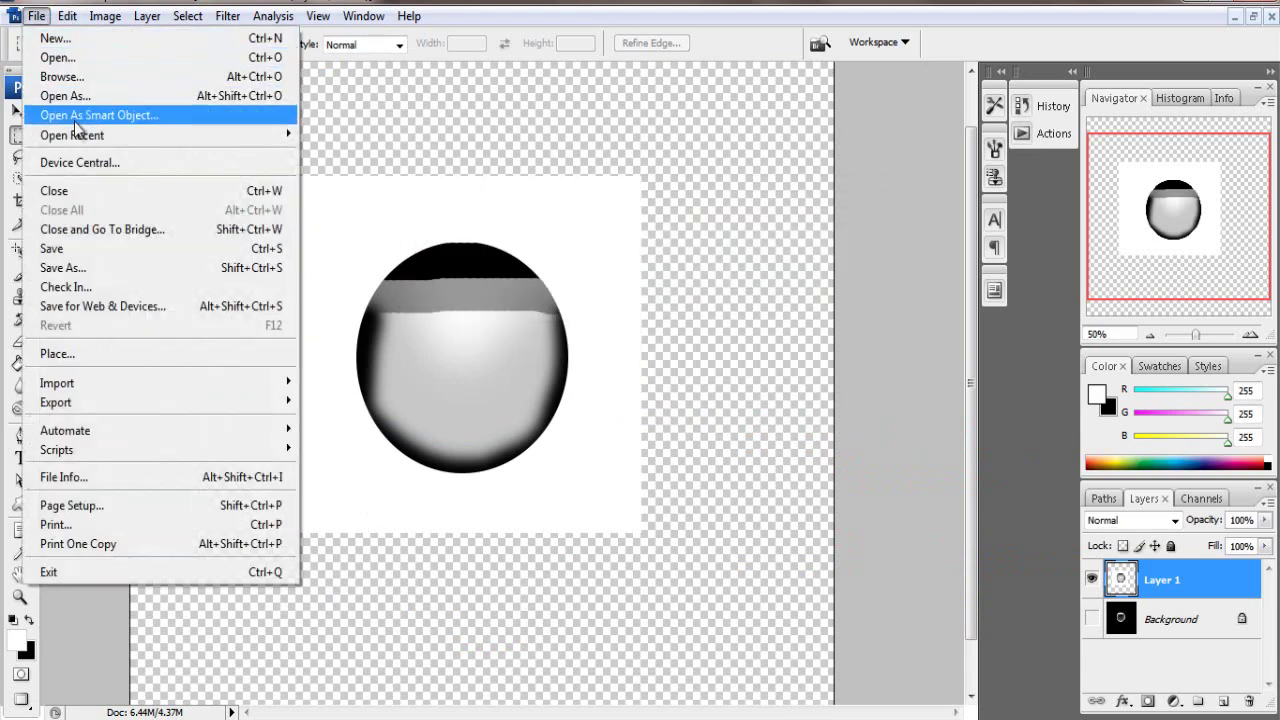
click(56, 38)
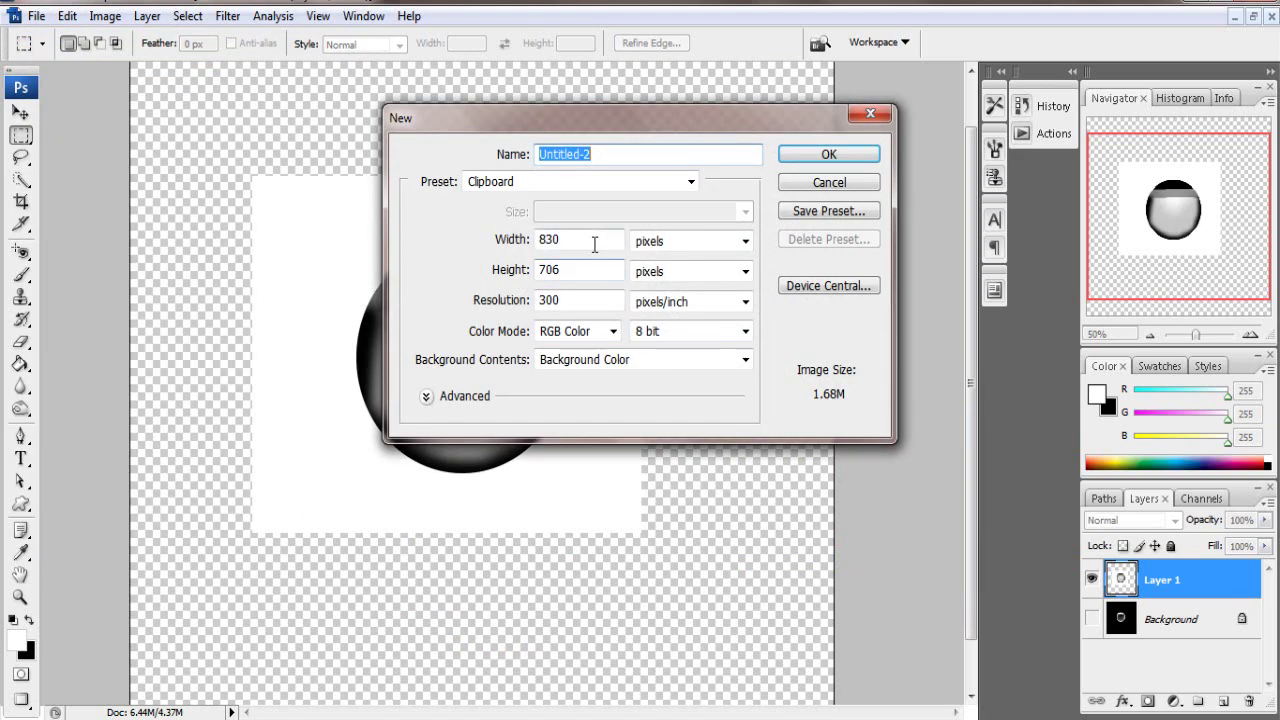
click(496, 245)
text(2120)
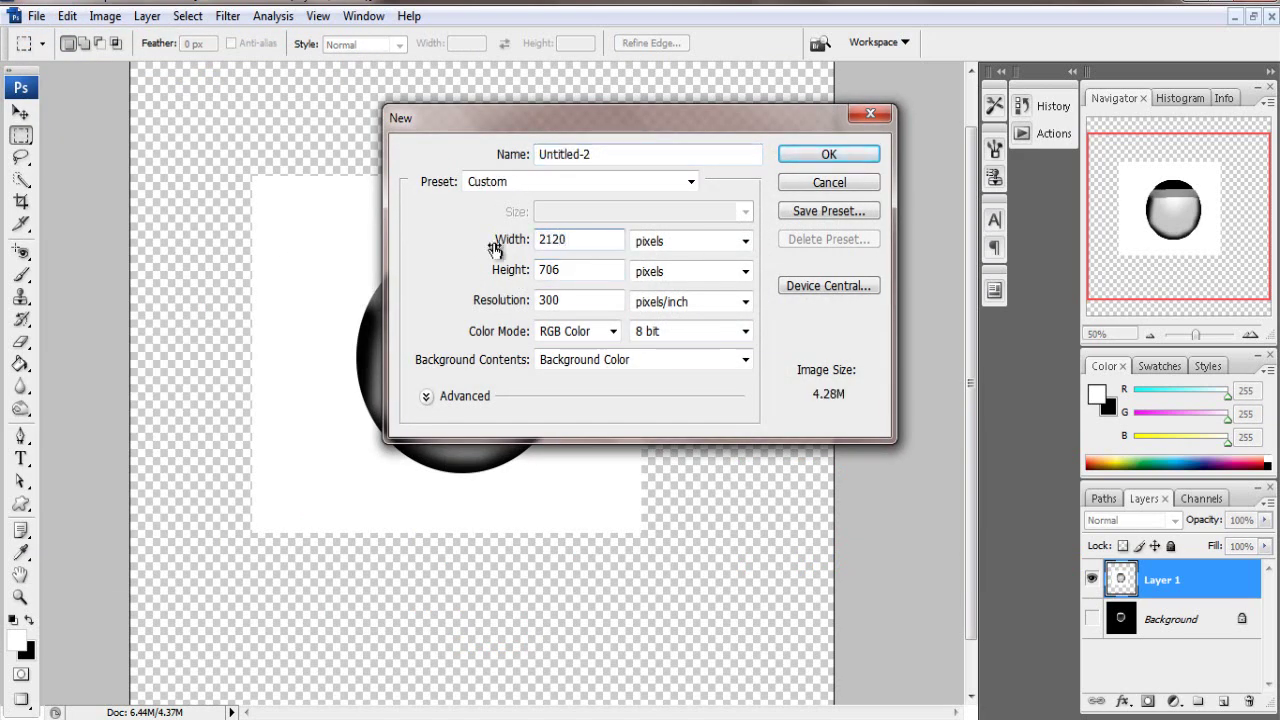
key(Tab)
text(119)
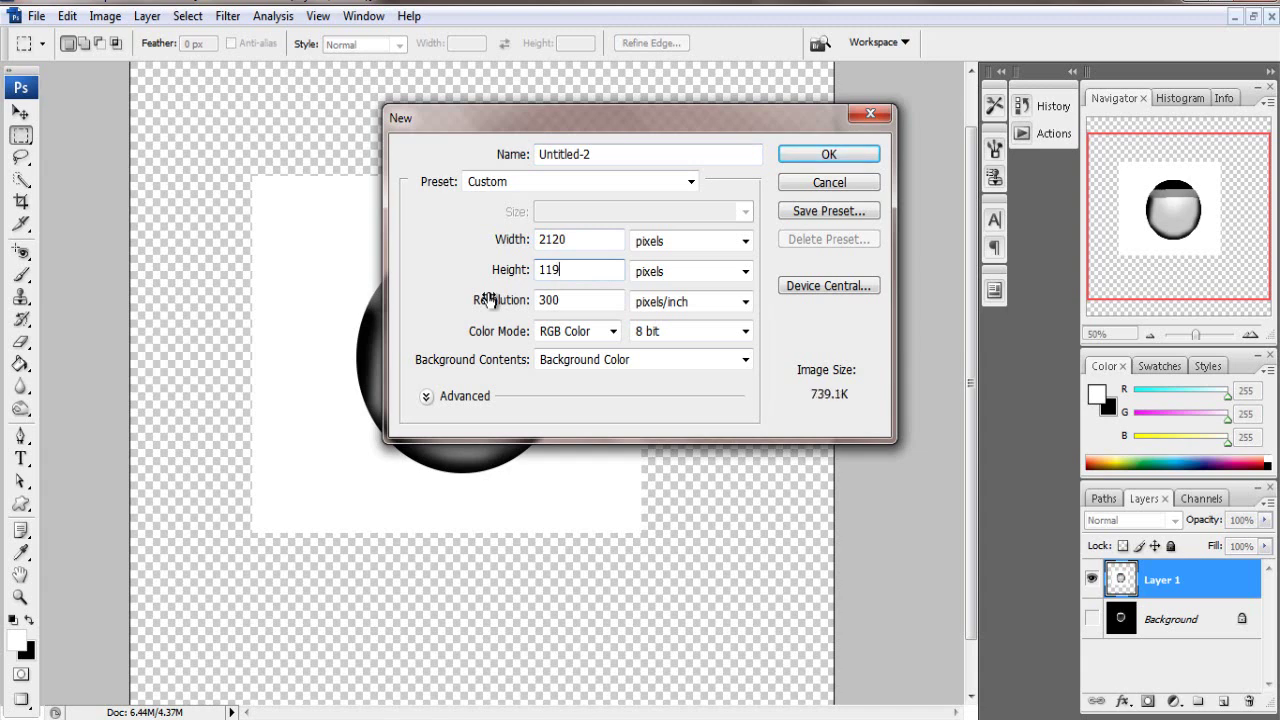
text(2)
click(828, 155)
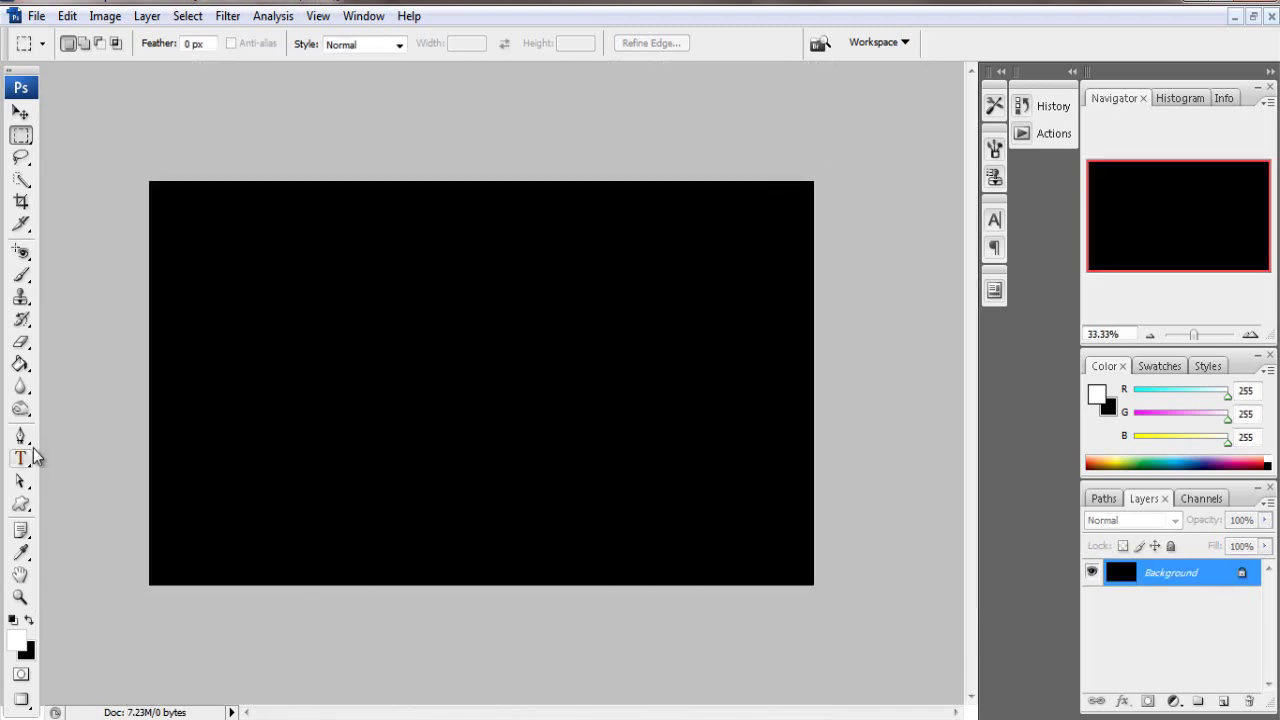
click(21, 364)
click(286, 434)
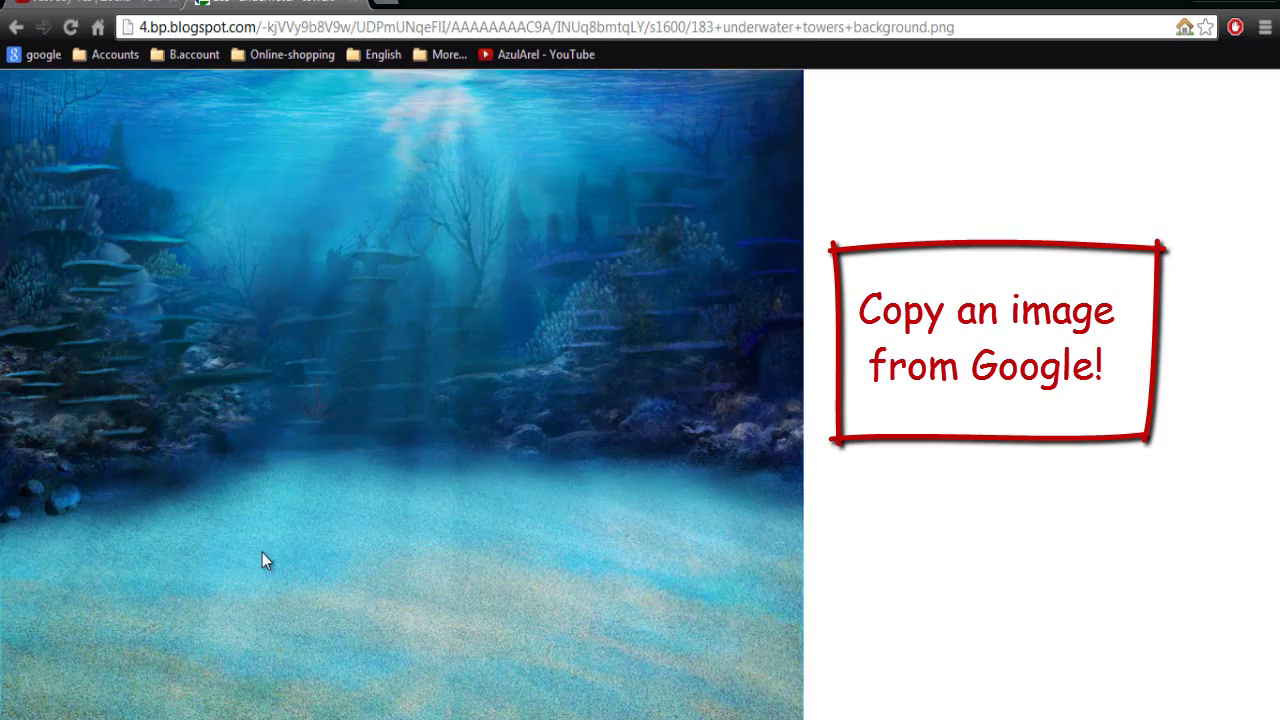
Copy the underwater towers image from the Chrome page.
right_click(262, 560)
click(327, 414)
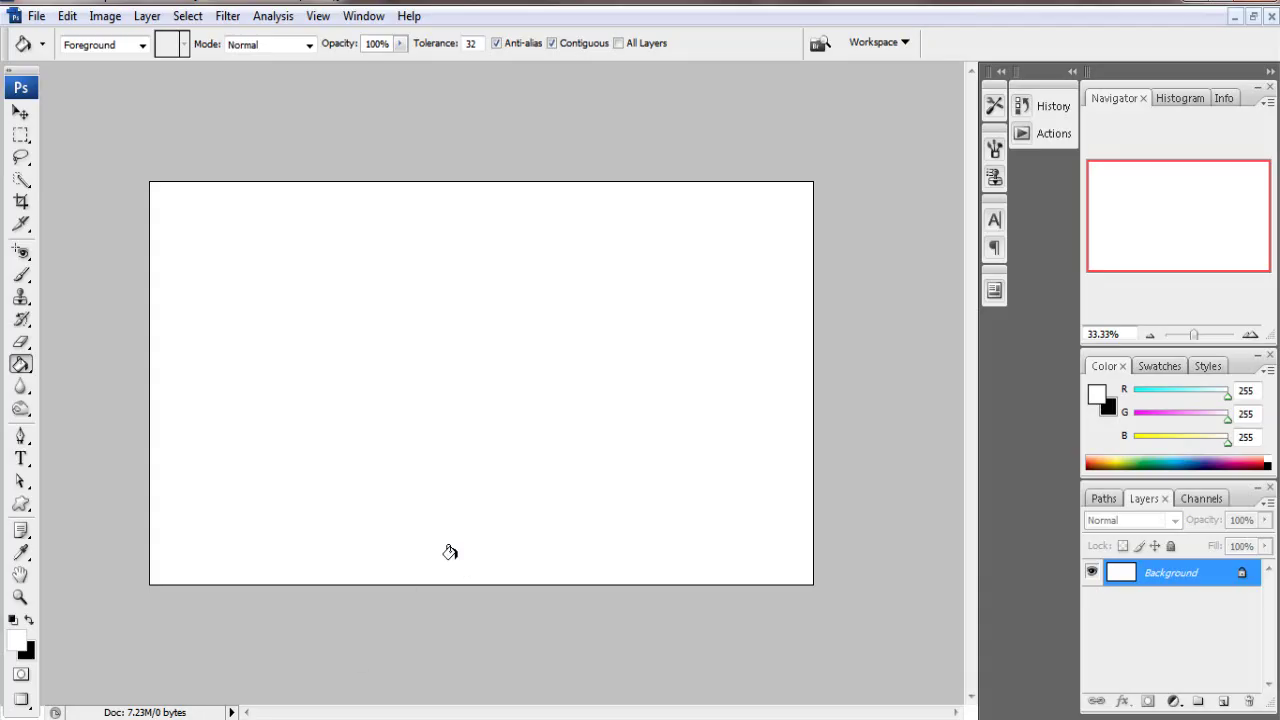
Paste the underwater image and scale it from the top-left to fill most of the canvas.
key(ctrl+v)
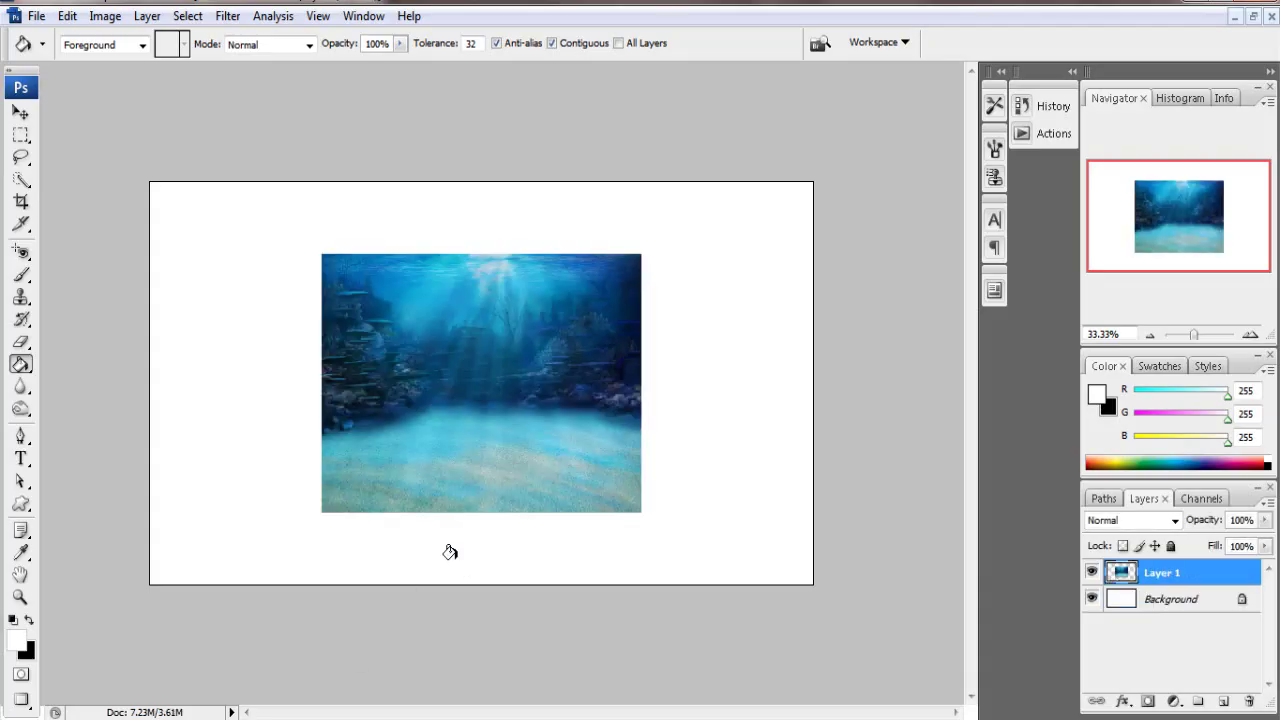
key(ctrl+t)
mouse_move(398, 349)
mouse_down()
mouse_move(227, 253)
mouse_move(231, 276)
mouse_up()
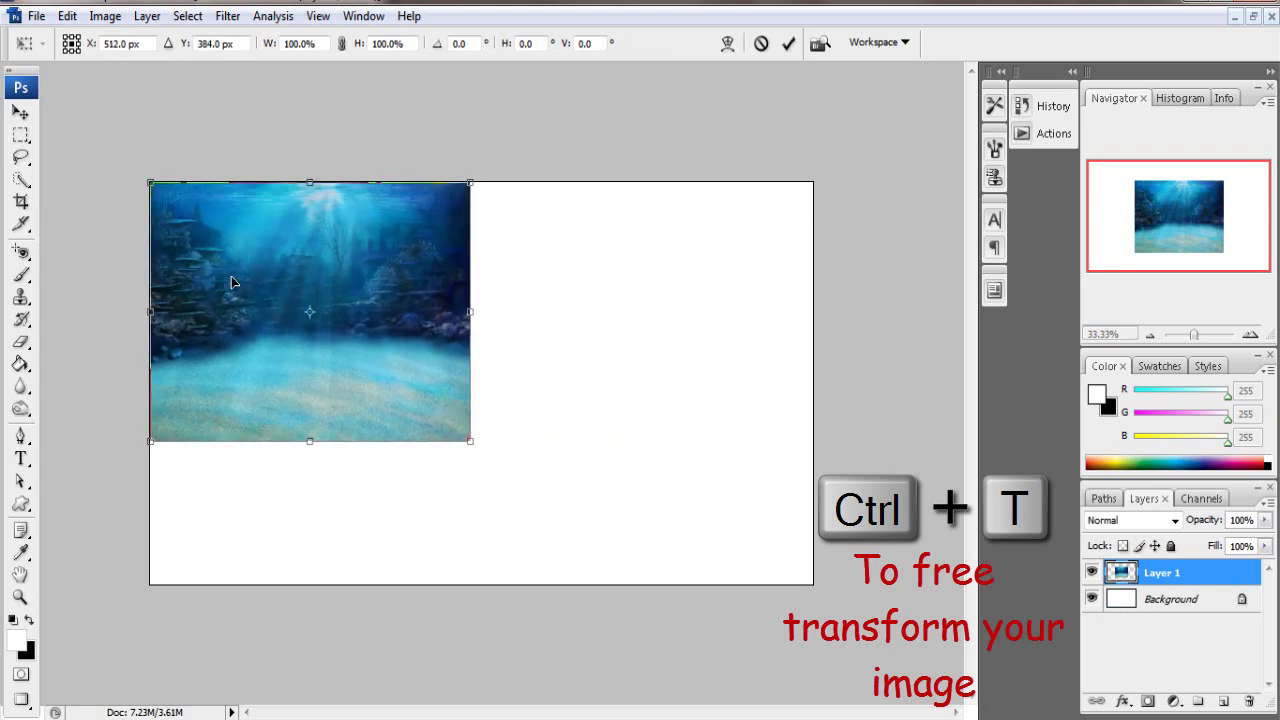
drag(475, 444, 632, 588)
key(Return)
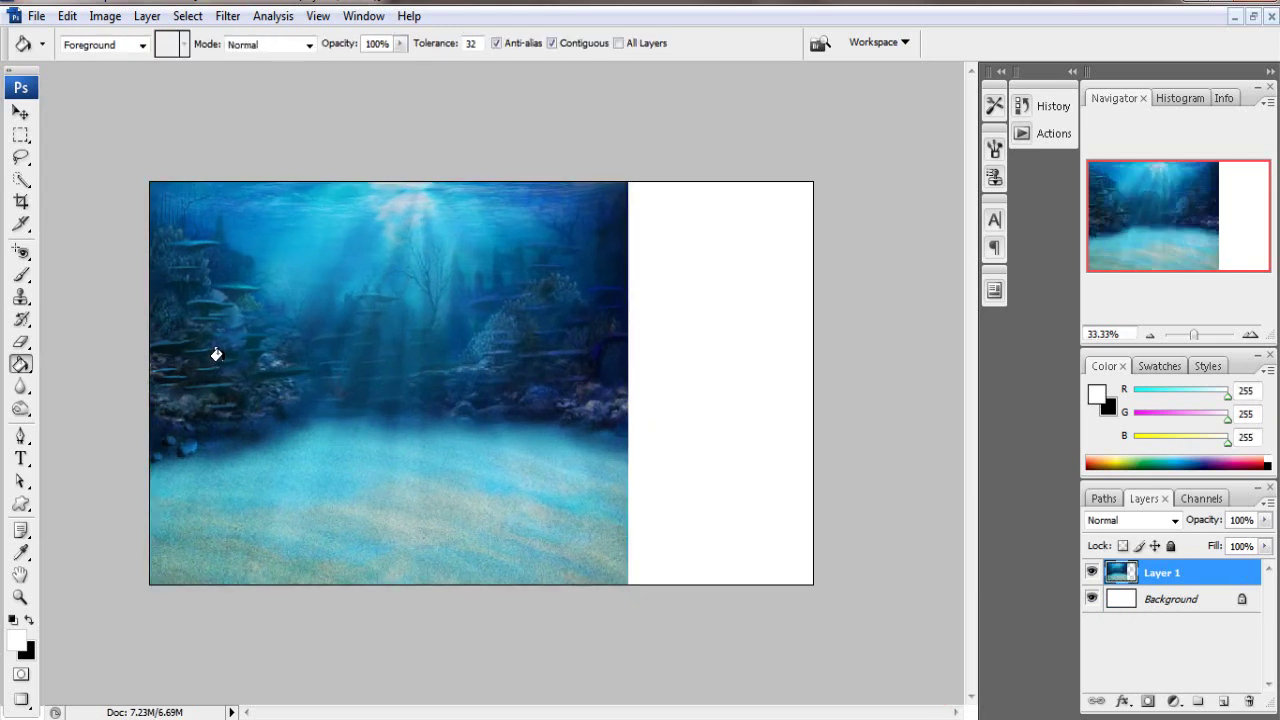
Crop the canvas to the image, removing the white strip.
click(21, 202)
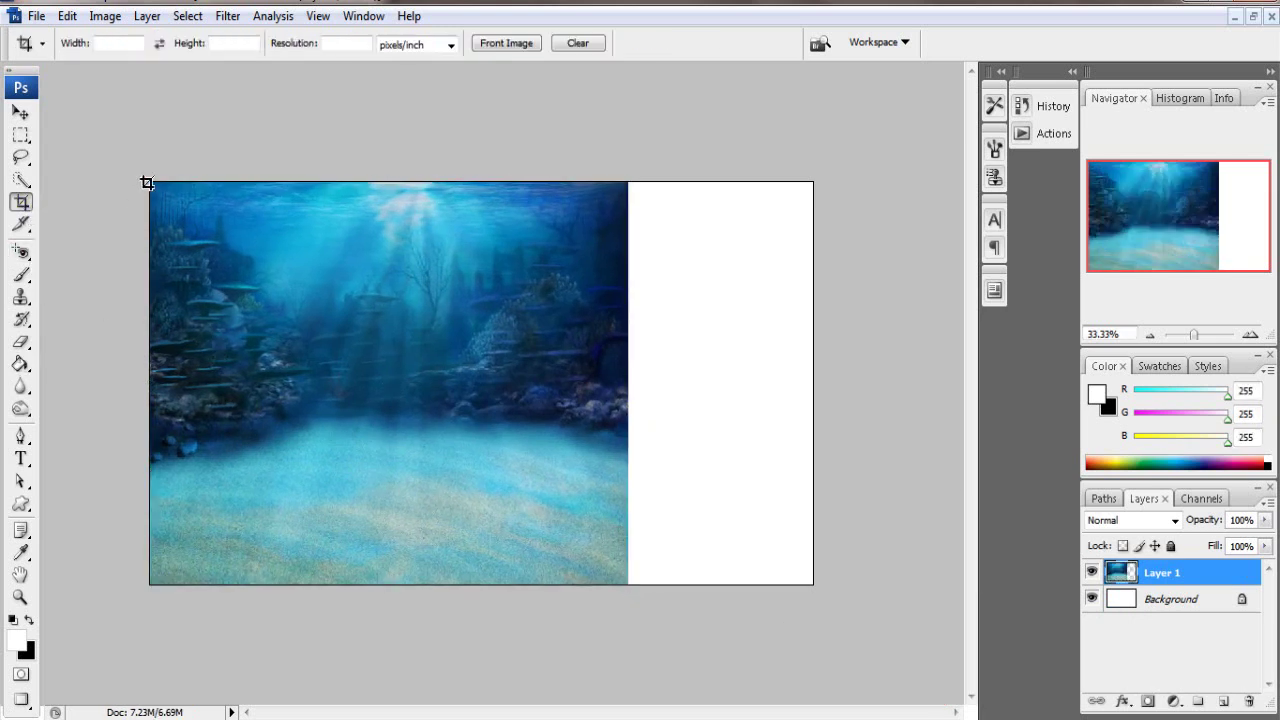
drag(147, 183, 622, 602)
key(Return)
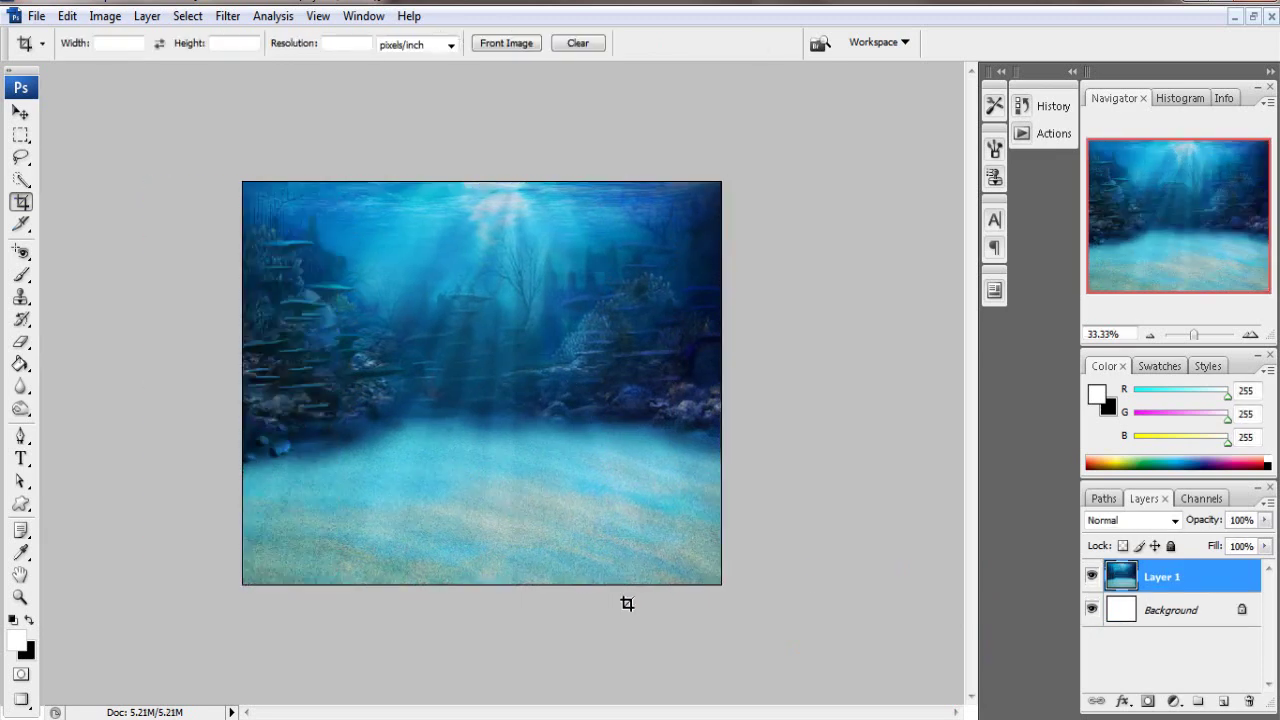
click(21, 275)
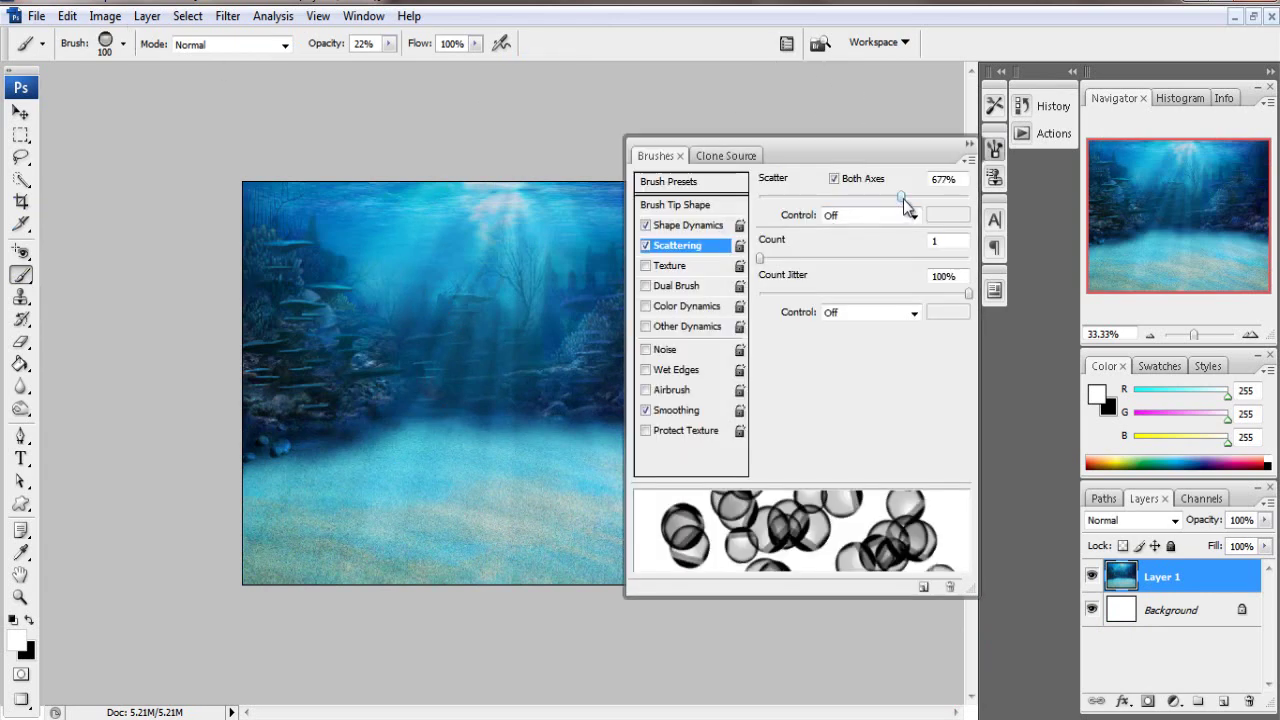
Give the bubble brush 1000% scatter, count 2, and 100% size, 7% minimum-diameter, 58% angle jitter.
drag(903, 199, 965, 198)
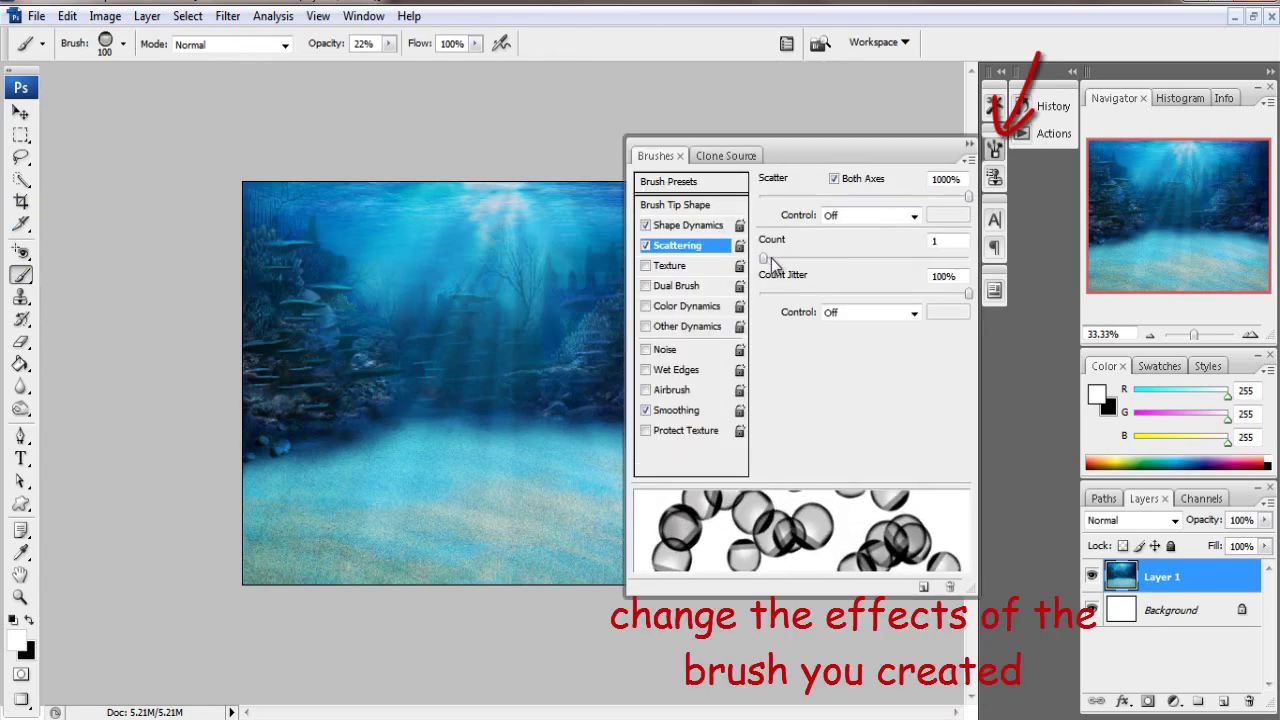
drag(771, 258, 779, 261)
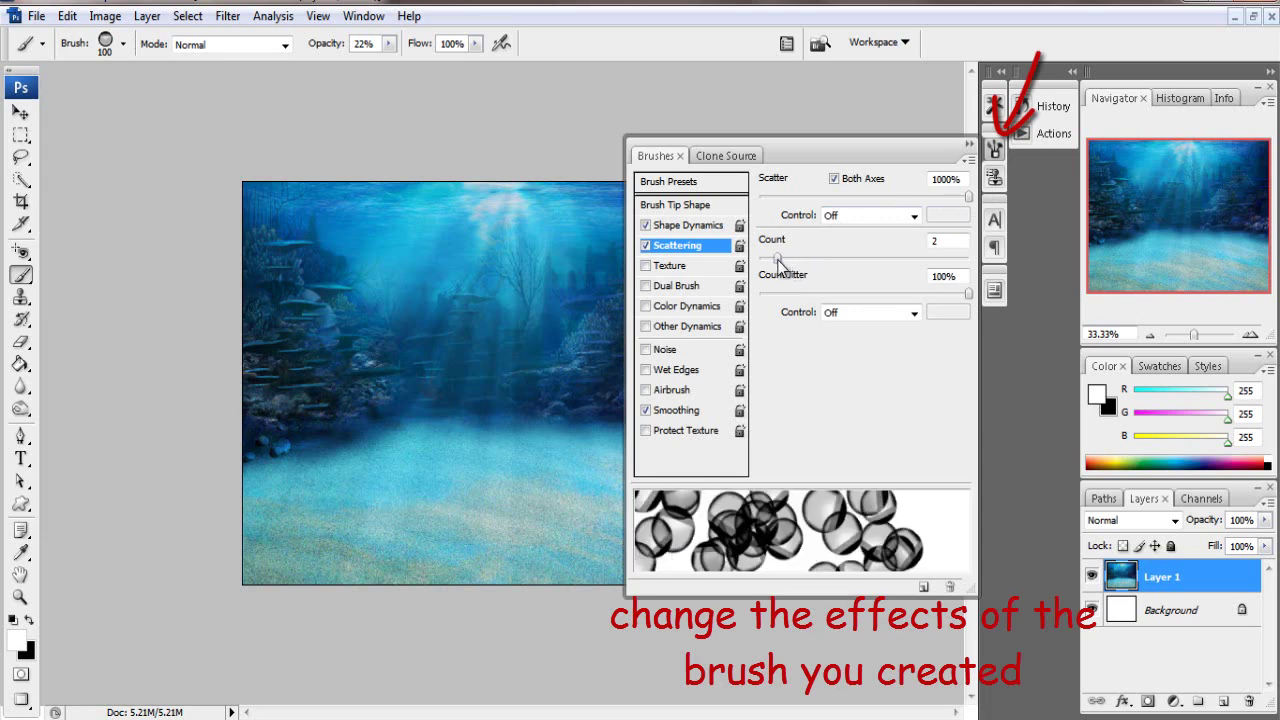
click(722, 228)
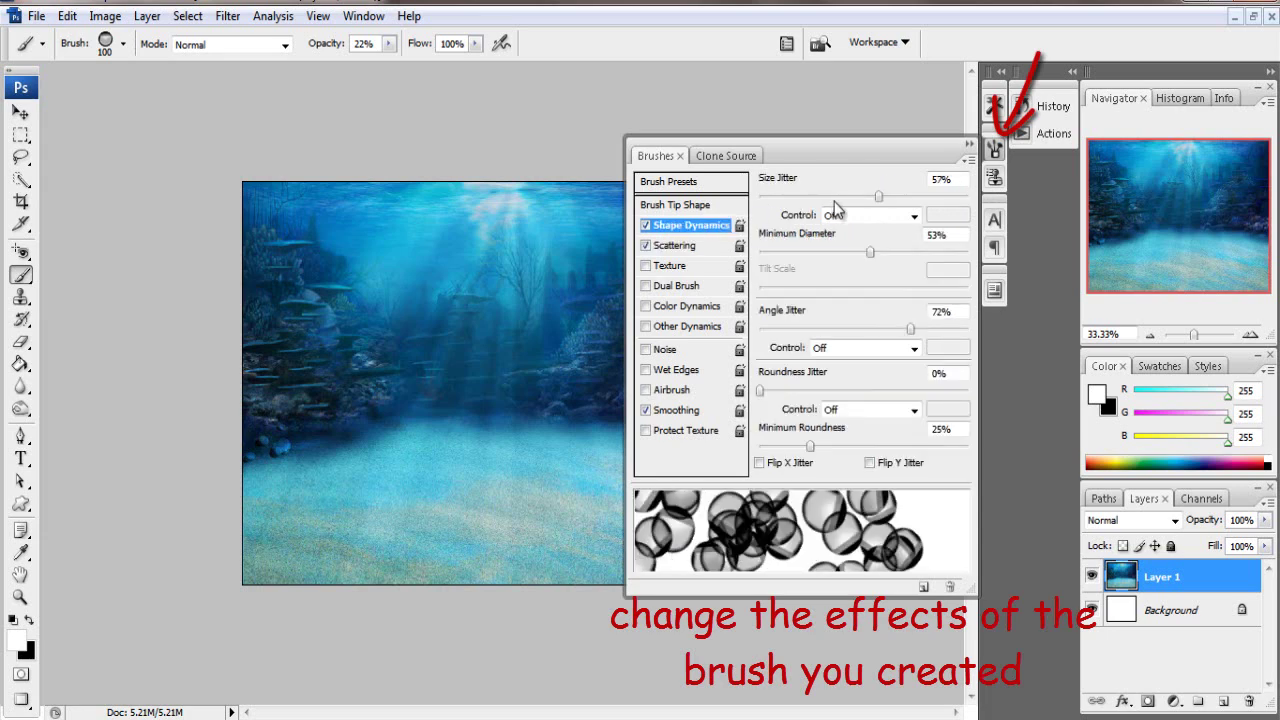
mouse_move(877, 200)
mouse_down()
mouse_move(889, 200)
mouse_move(850, 228)
mouse_move(985, 226)
mouse_up()
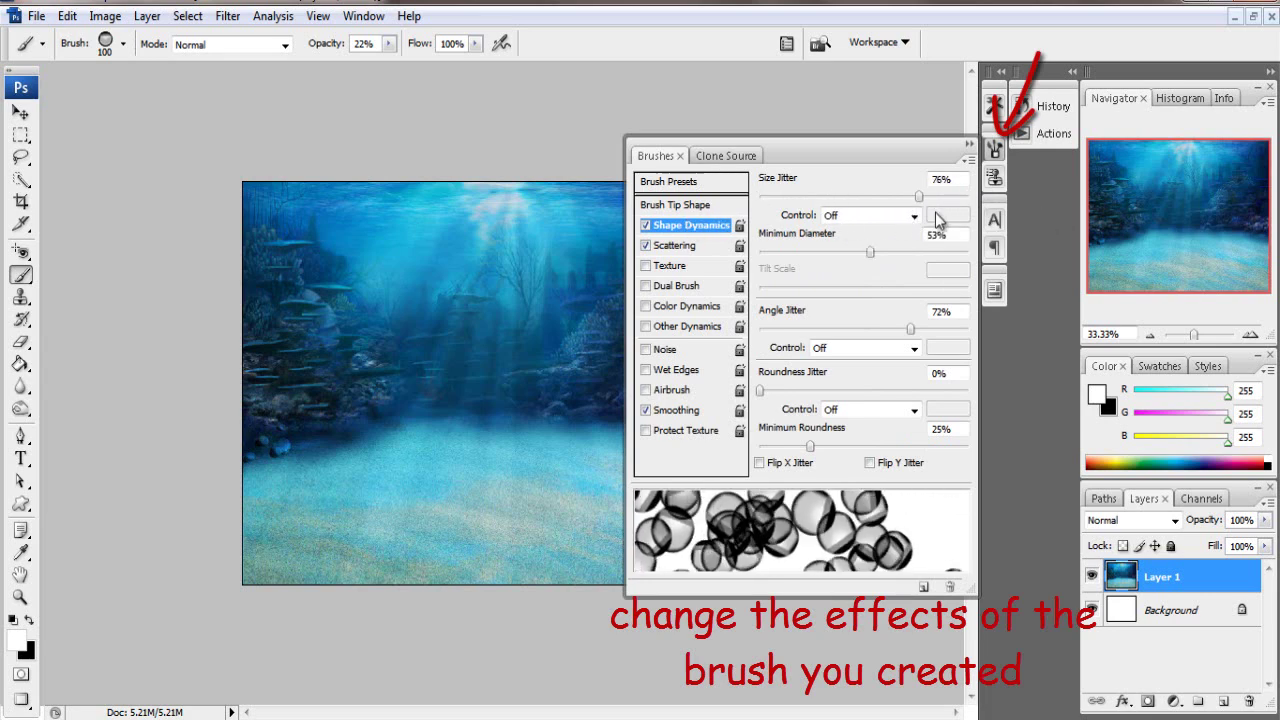
drag(871, 260, 774, 288)
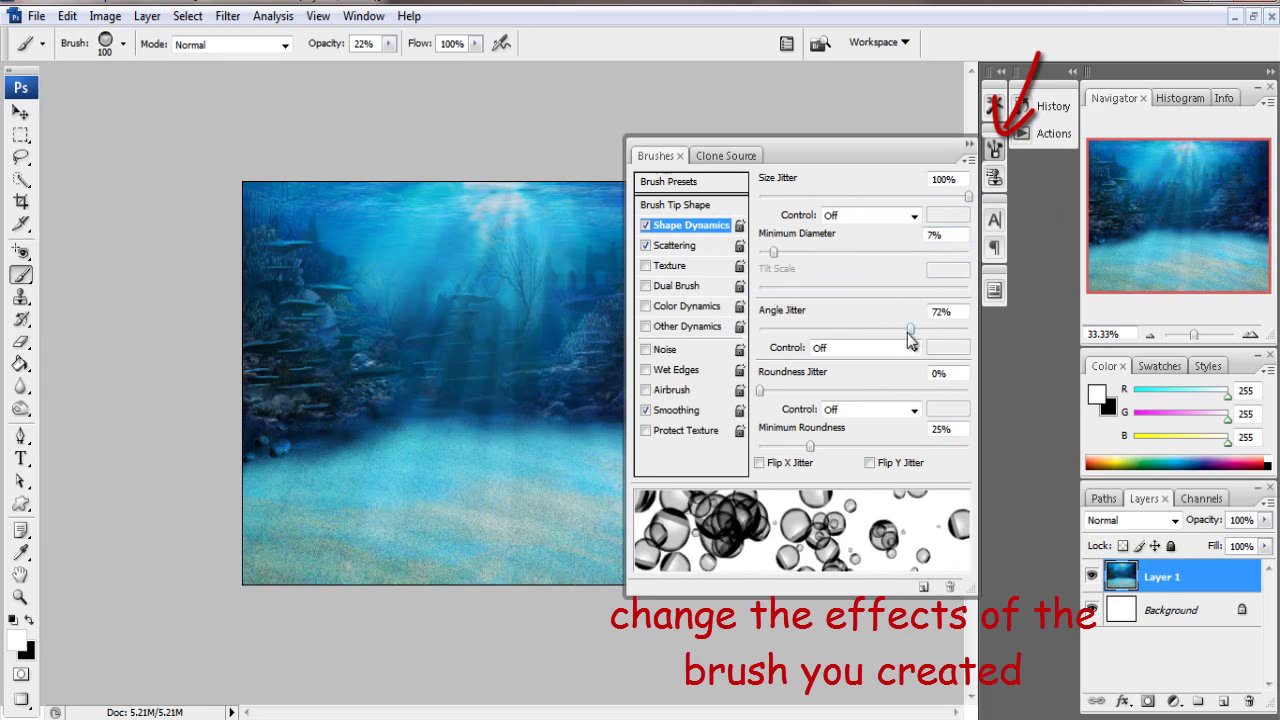
drag(909, 330, 881, 330)
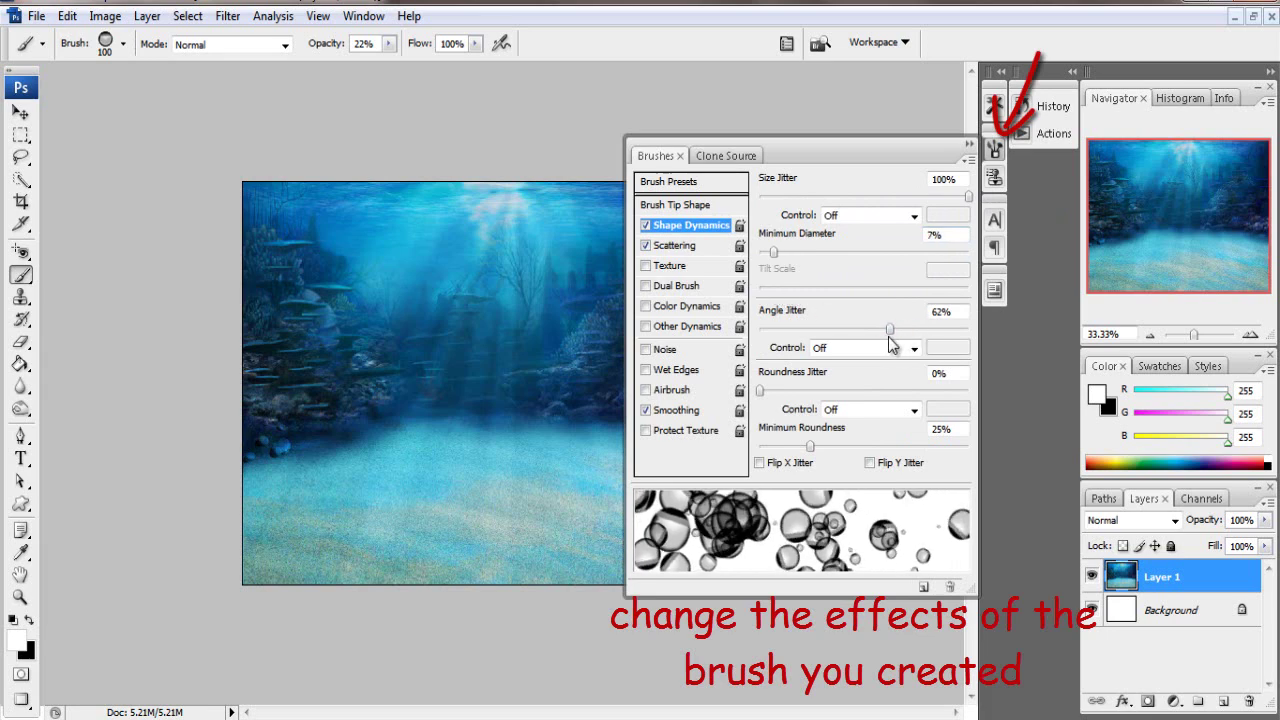
click(995, 147)
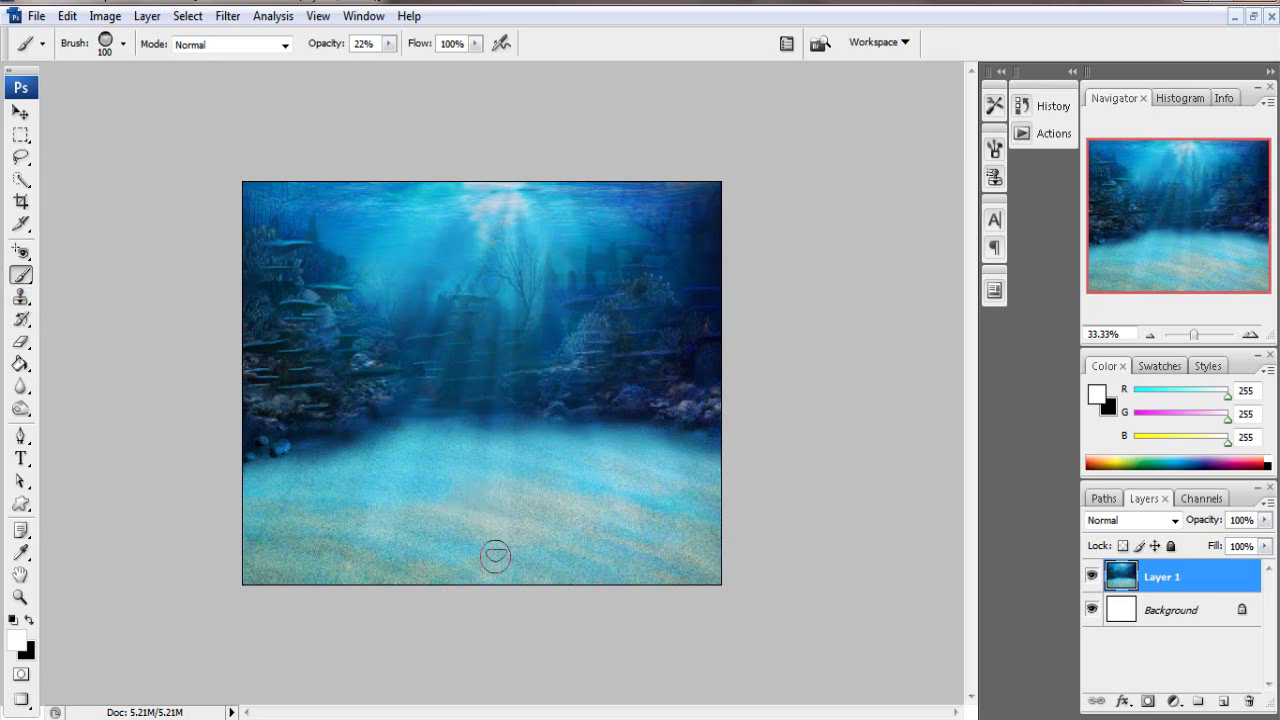
Dab a few faint bubbles, then set the brush to 100% opacity and about 32 px.
drag(495, 556, 476, 490)
click(433, 428)
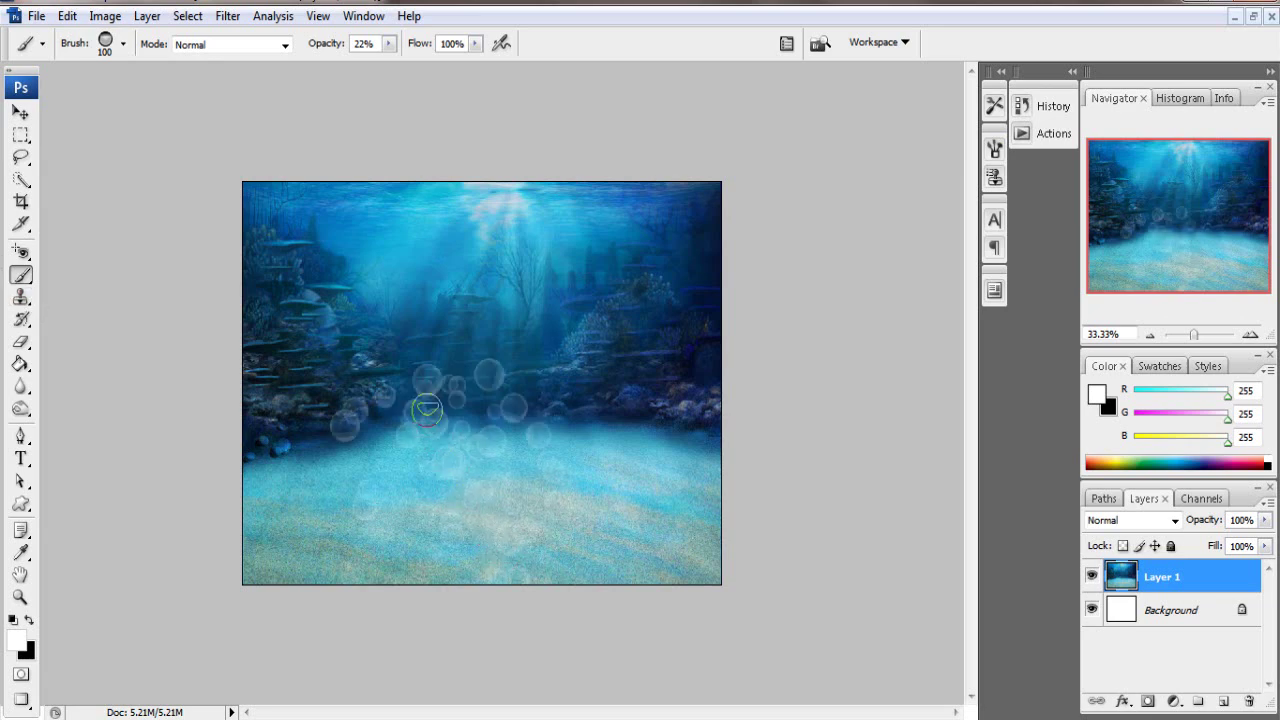
click(388, 43)
drag(390, 71, 462, 66)
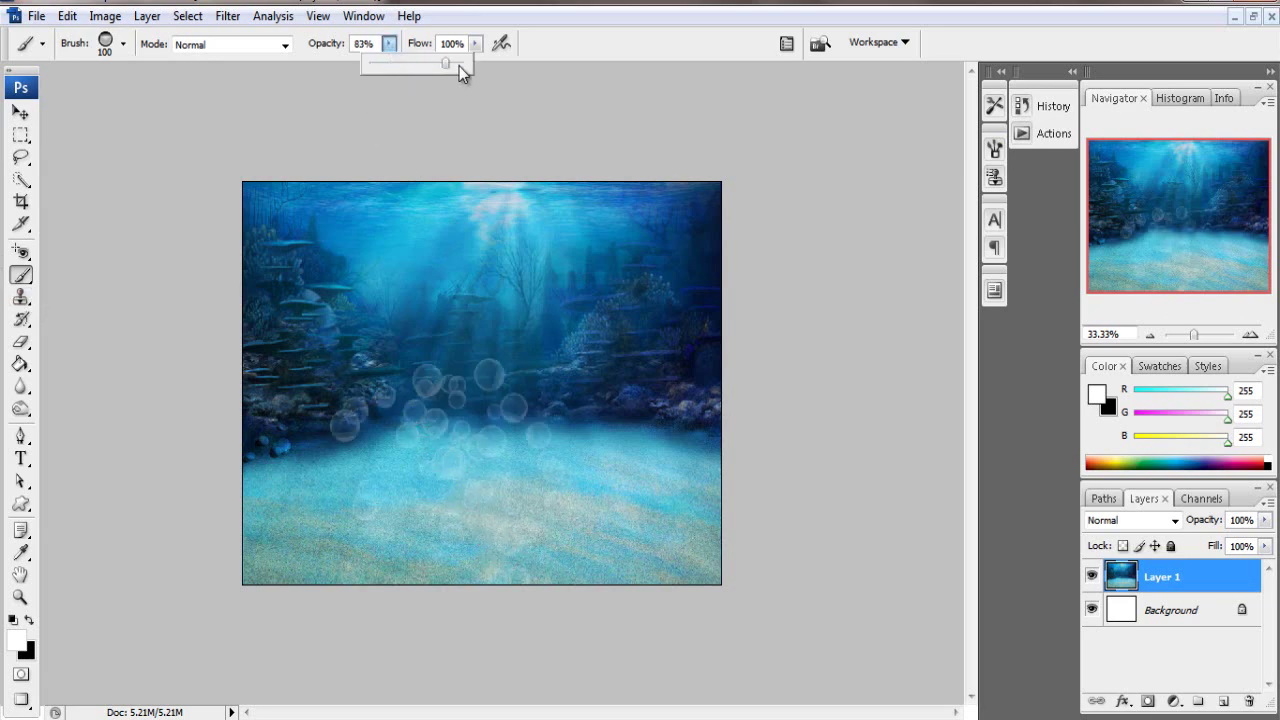
click(123, 44)
drag(121, 98, 53, 99)
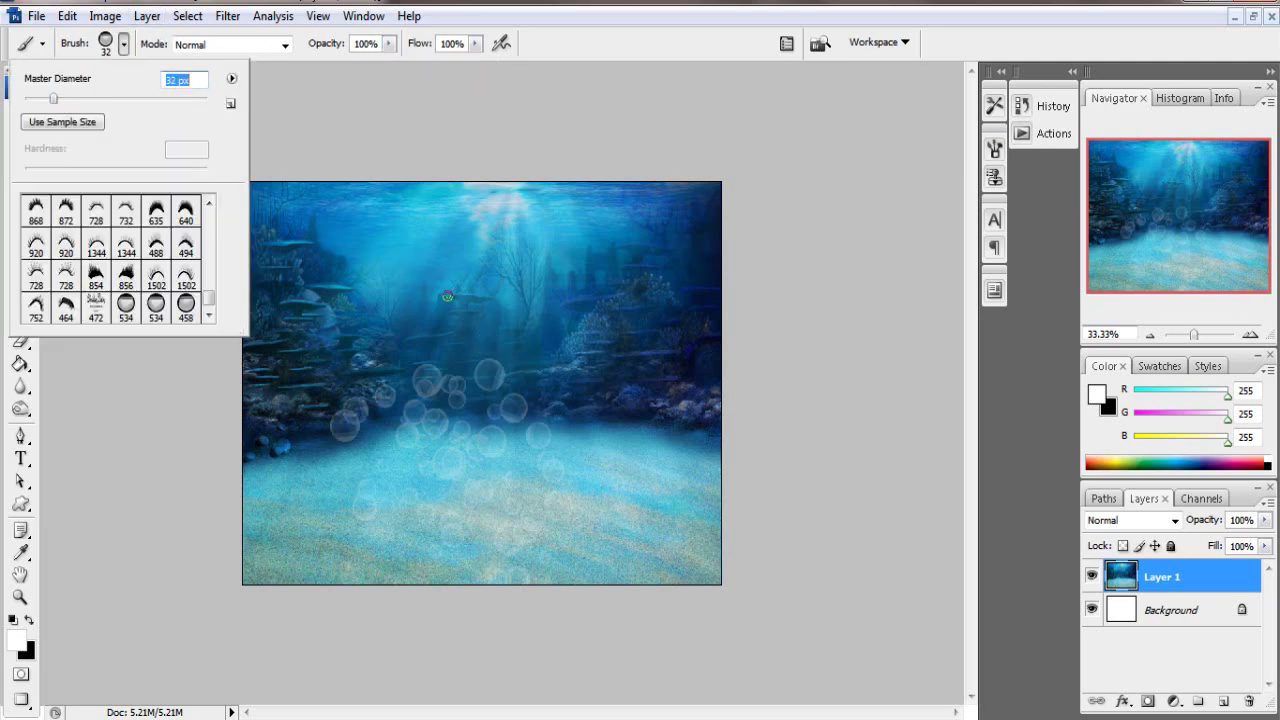
Paint four bubble trails rising from the sand, the last two at 57% opacity, then close the image.
drag(605, 548, 511, 380)
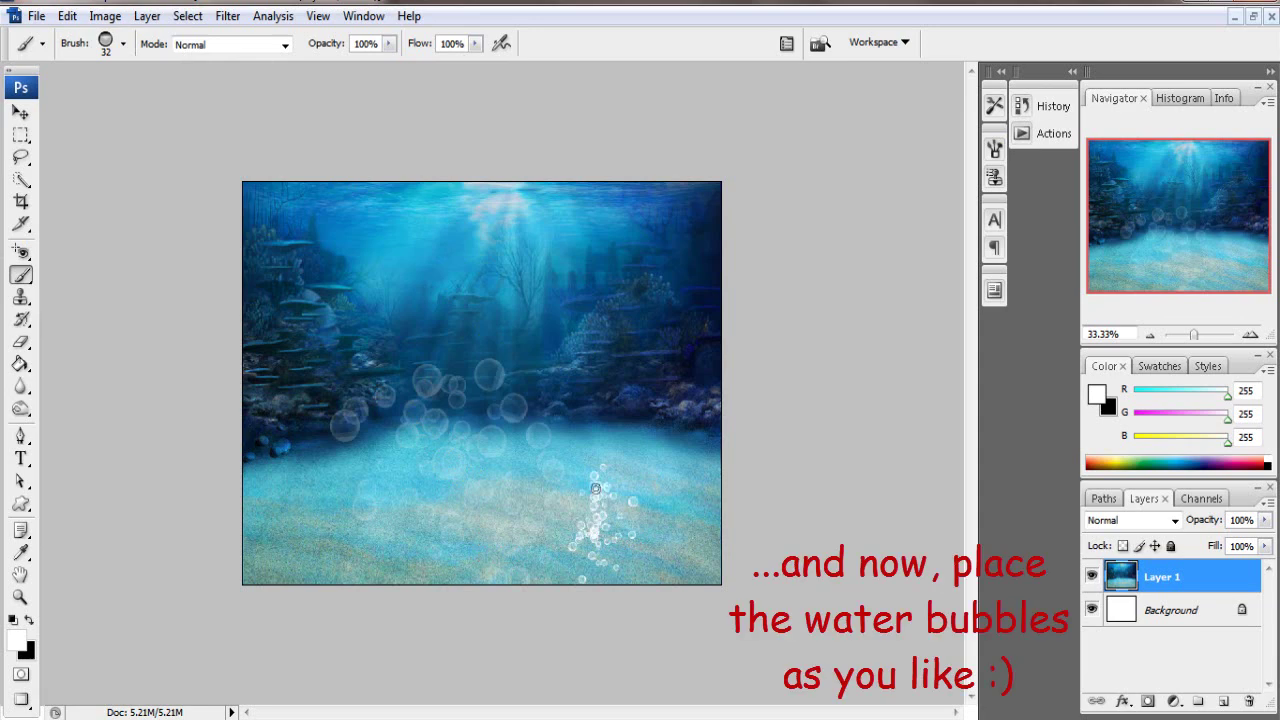
drag(412, 575, 400, 420)
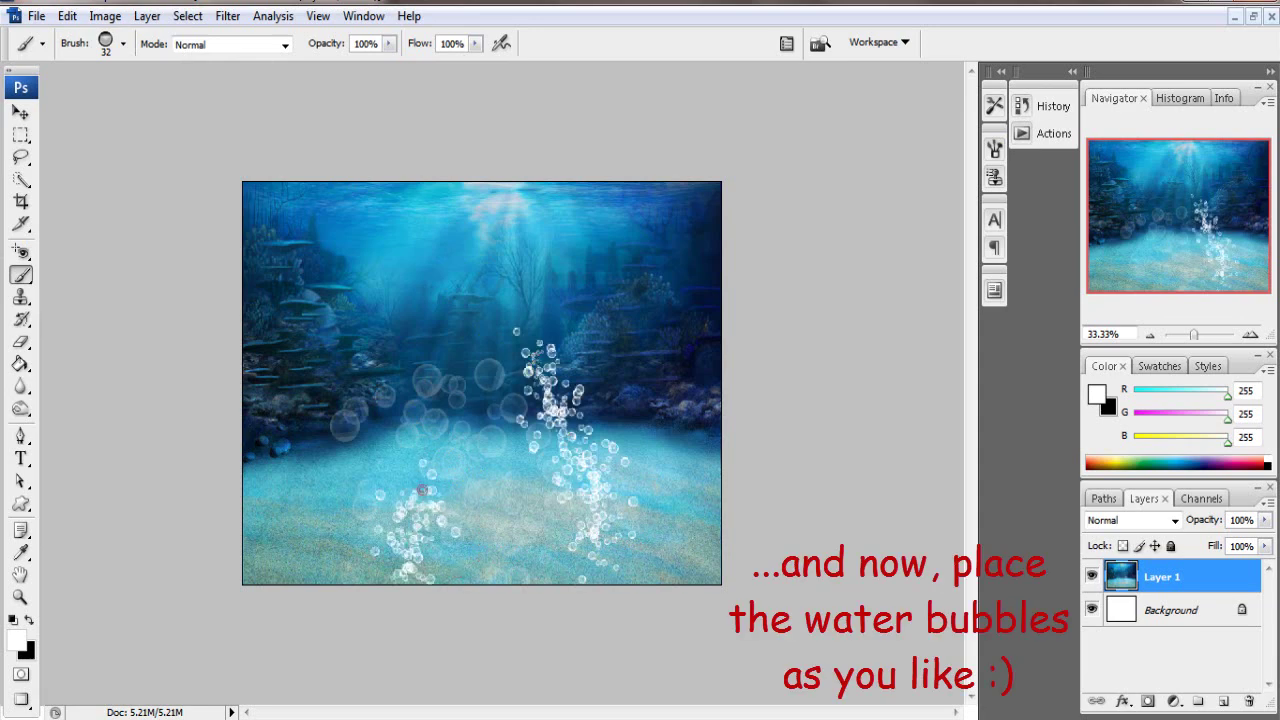
click(388, 44)
drag(365, 66, 347, 66)
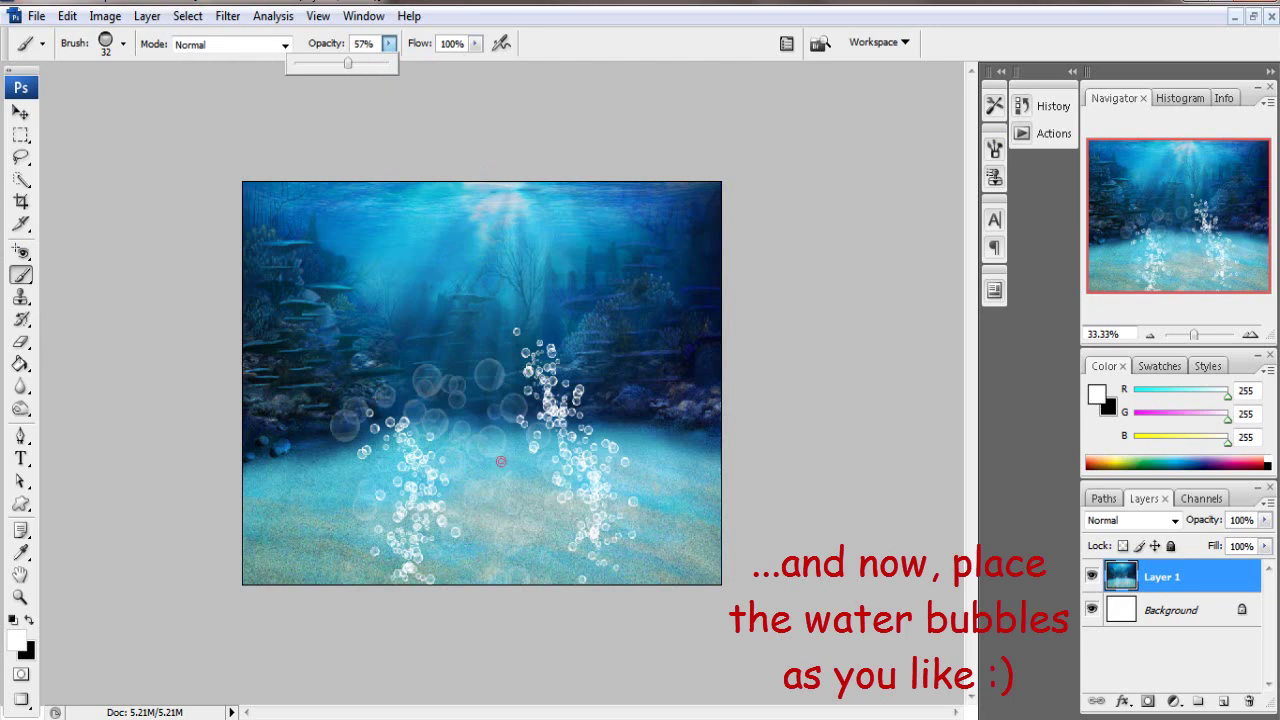
drag(480, 400, 416, 310)
mouse_move(685, 544)
mouse_down()
mouse_move(670, 410)
mouse_move(626, 346)
mouse_up()
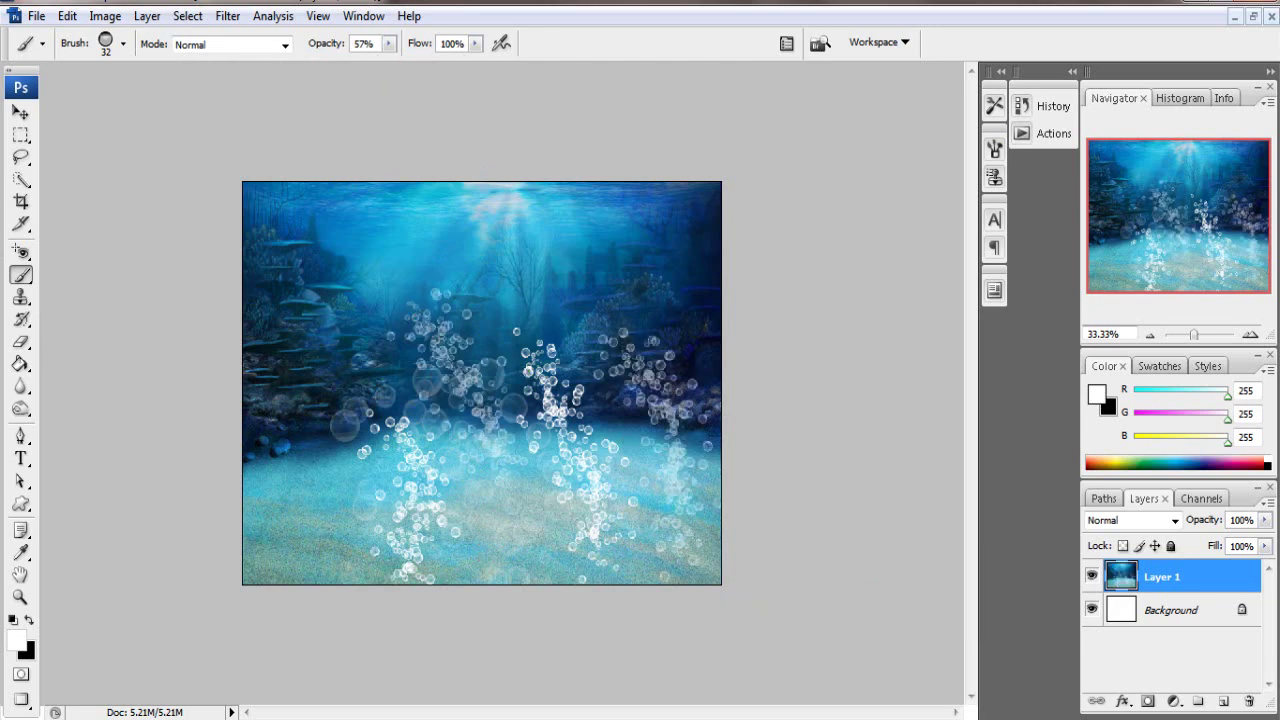
click(1271, 16)
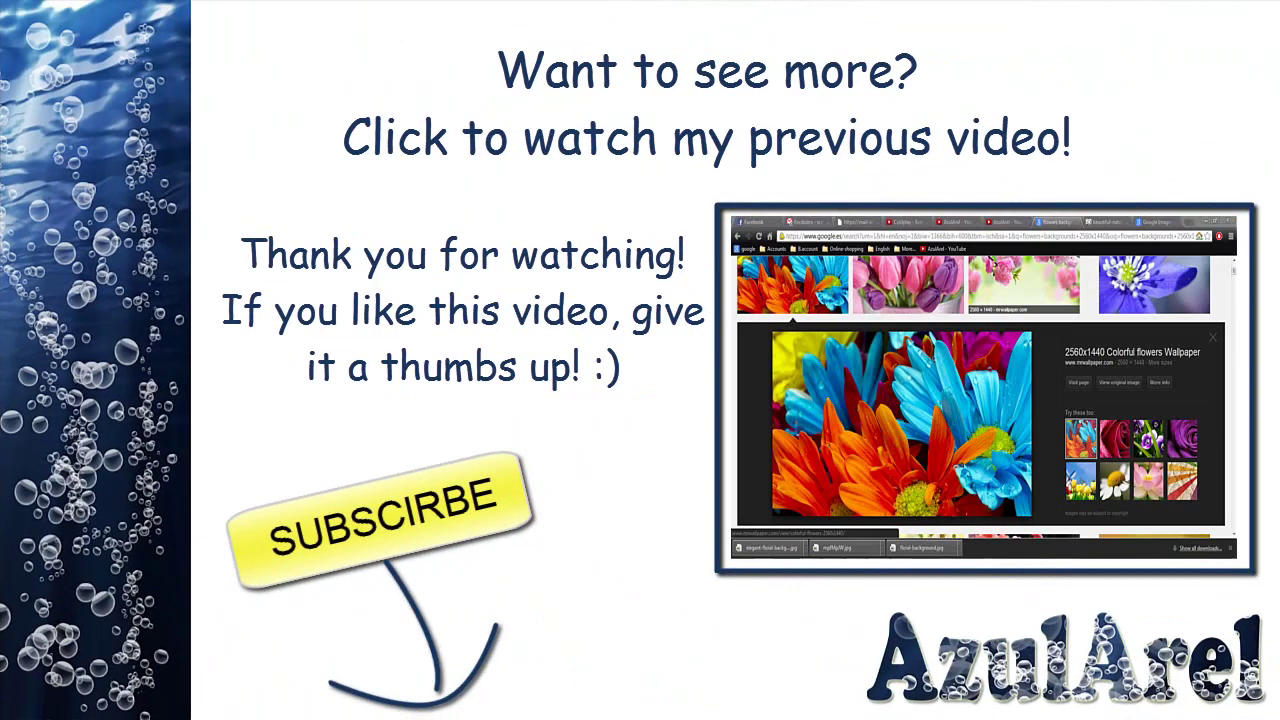